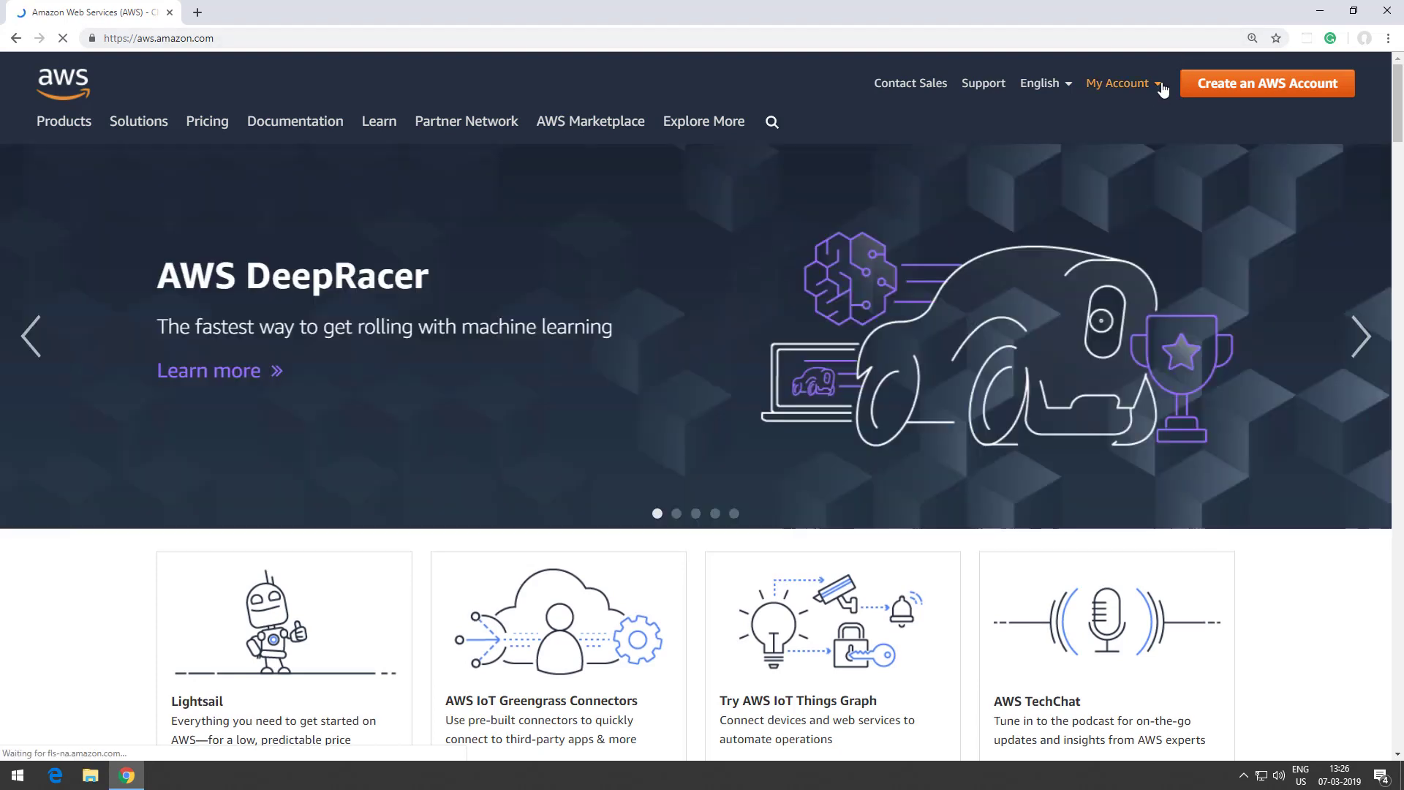
Open the AWS Management Console and sign in as the root user with the account password.
mouse_move(1160, 94)
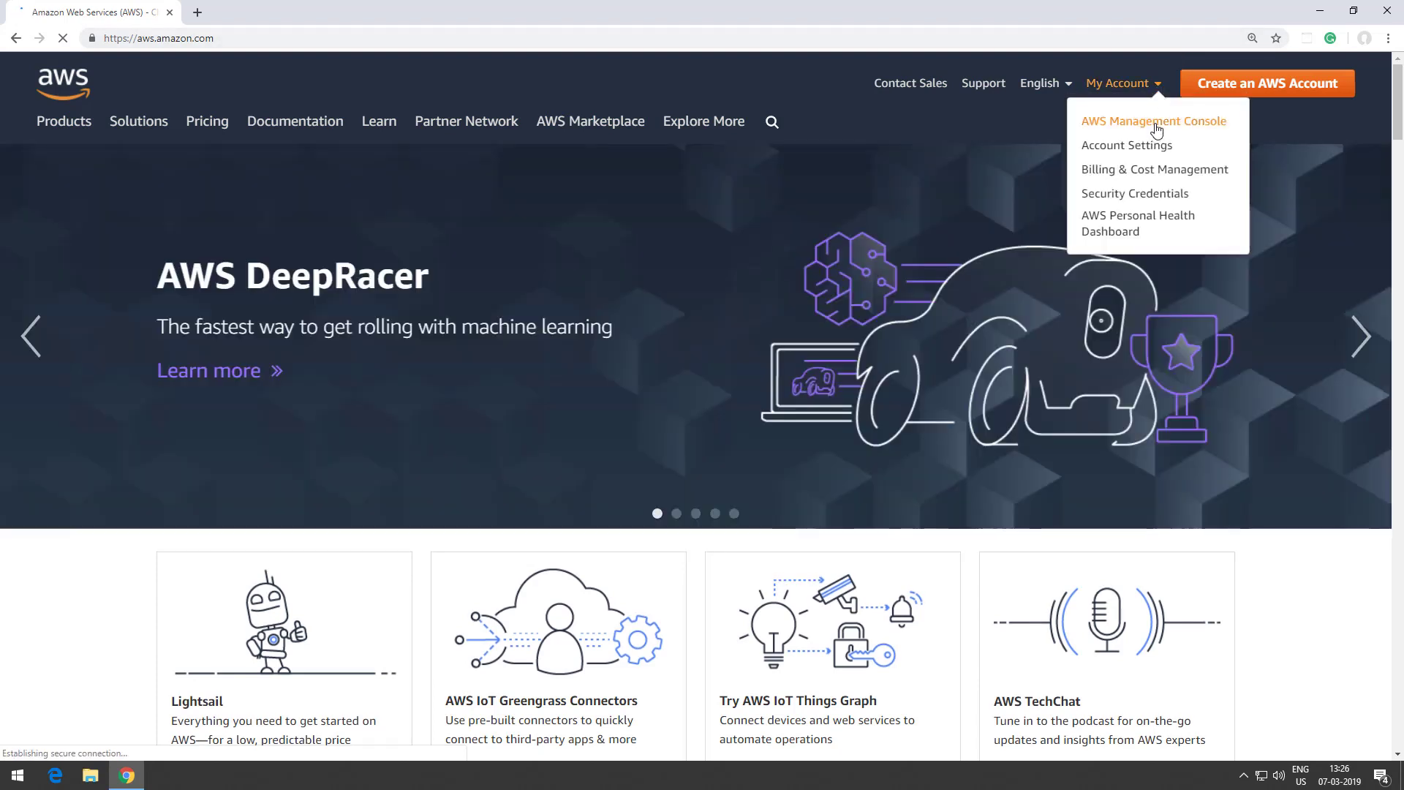
left_click(1156, 130)
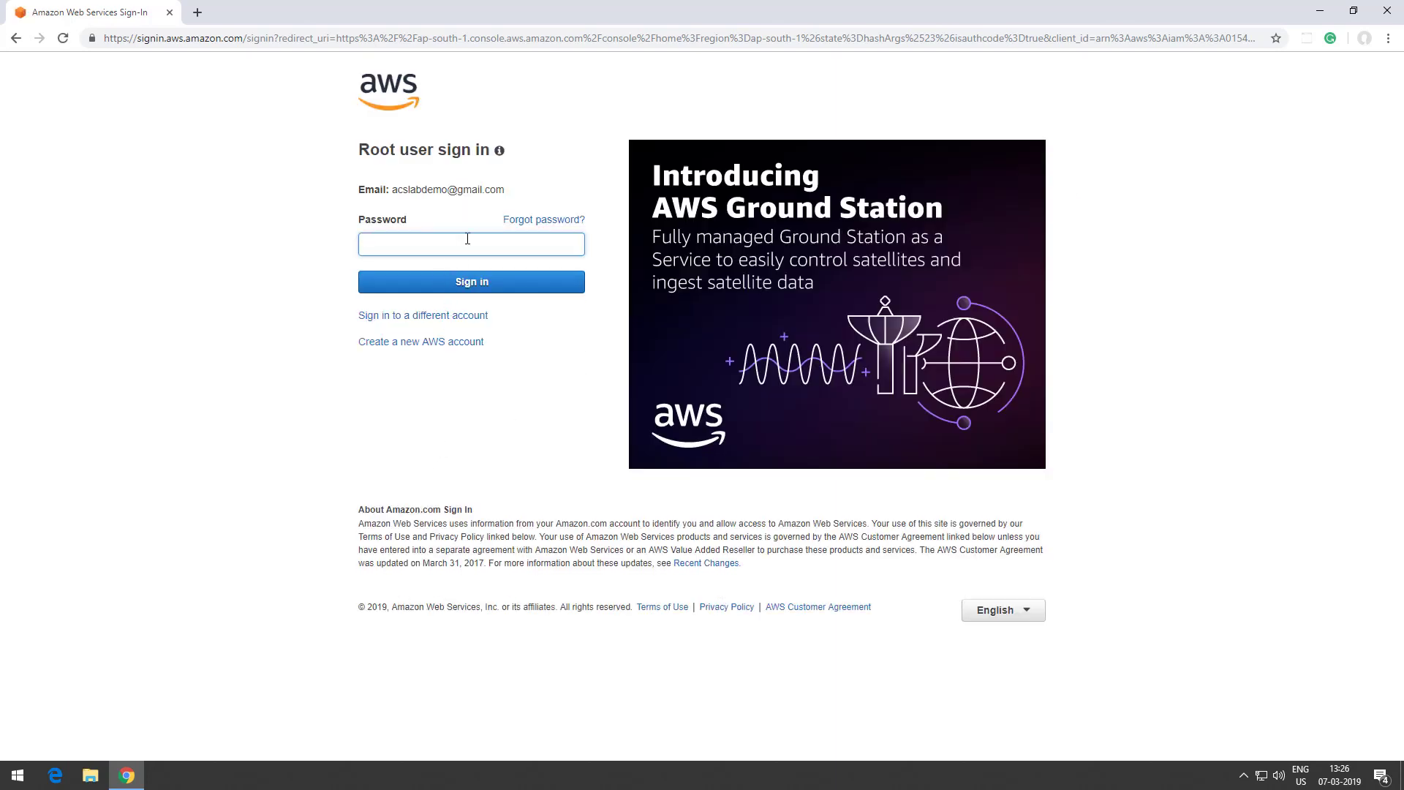
type("•••••••••")
left_click(517, 290)
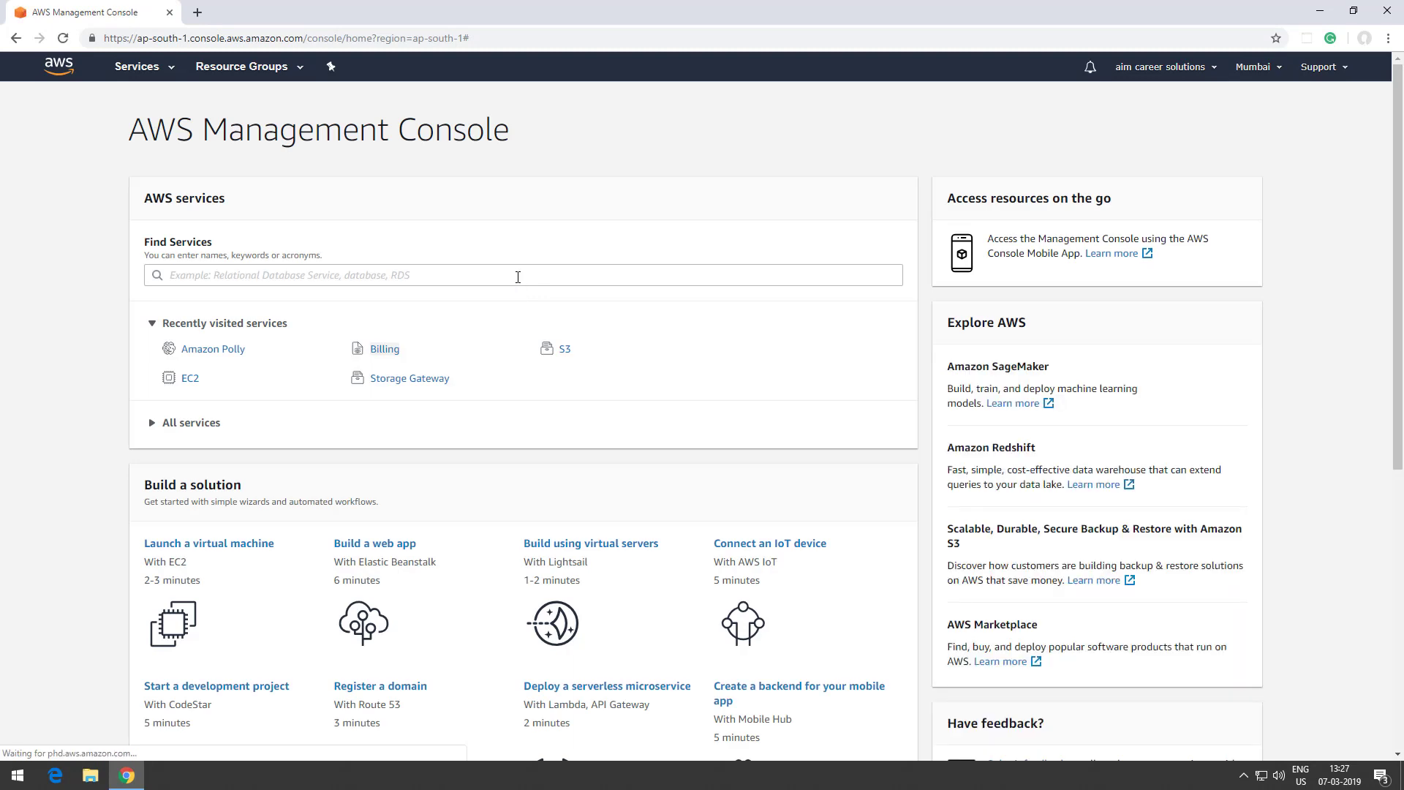
Find the EC2 service by searching for "ec", open its dashboard and check the selected region.
left_click(519, 276)
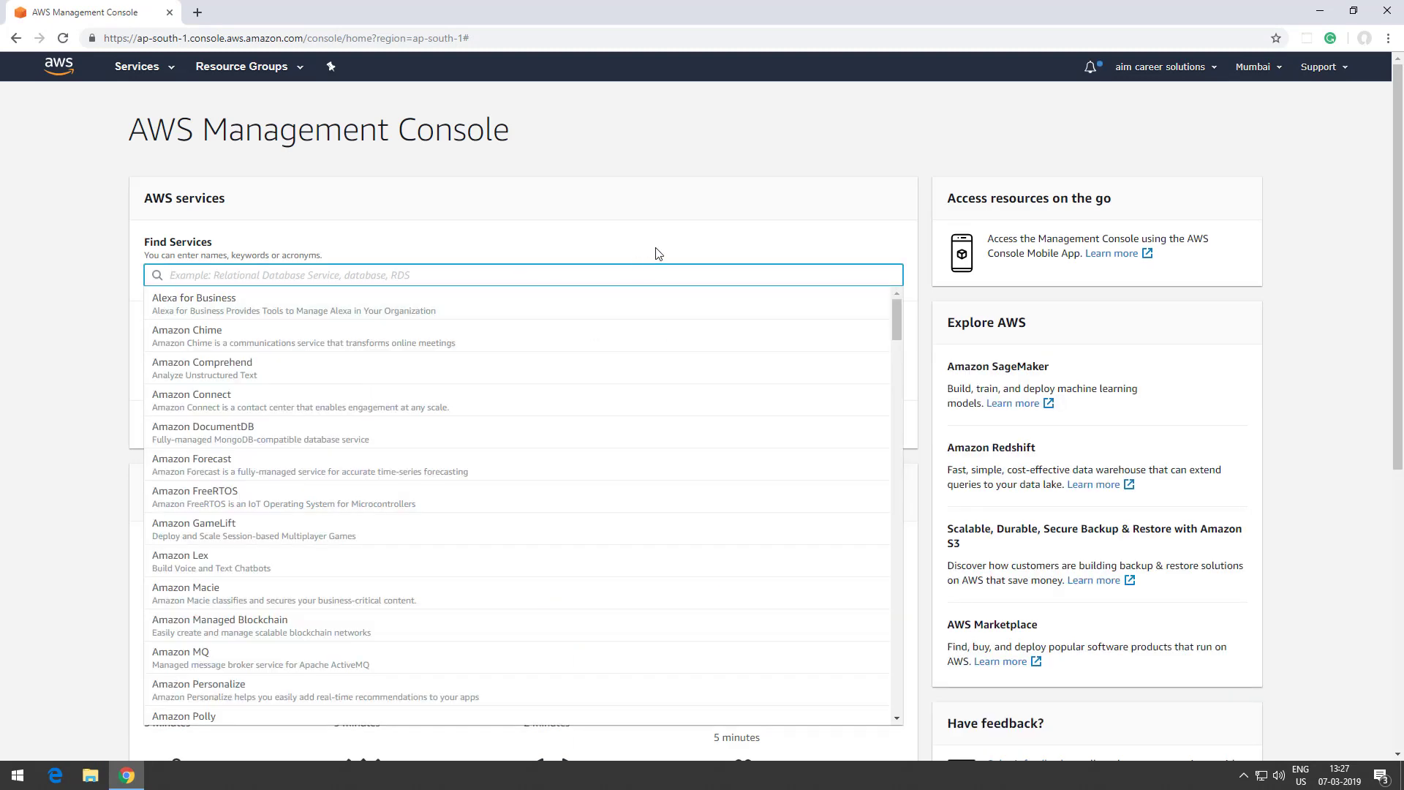
type("ec")
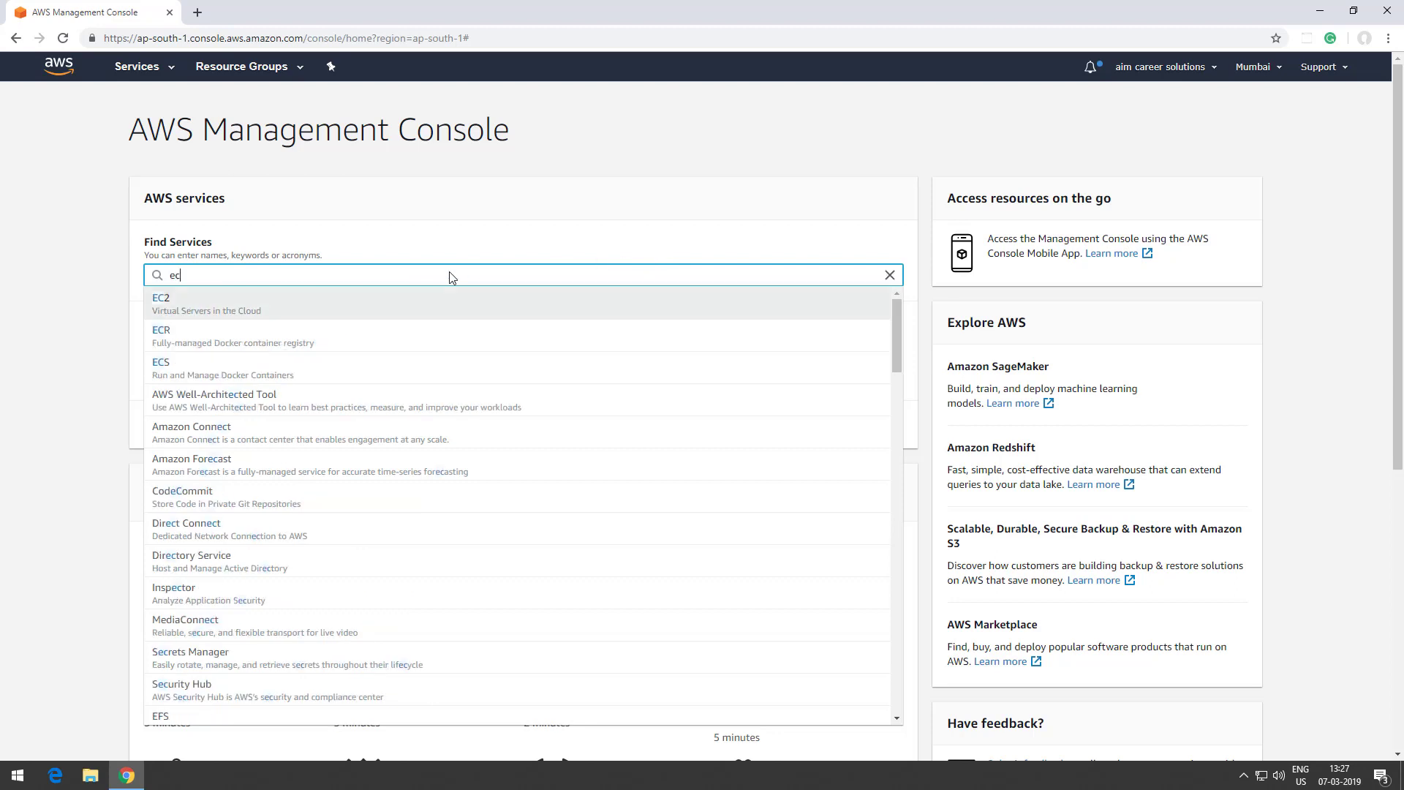
left_click(187, 313)
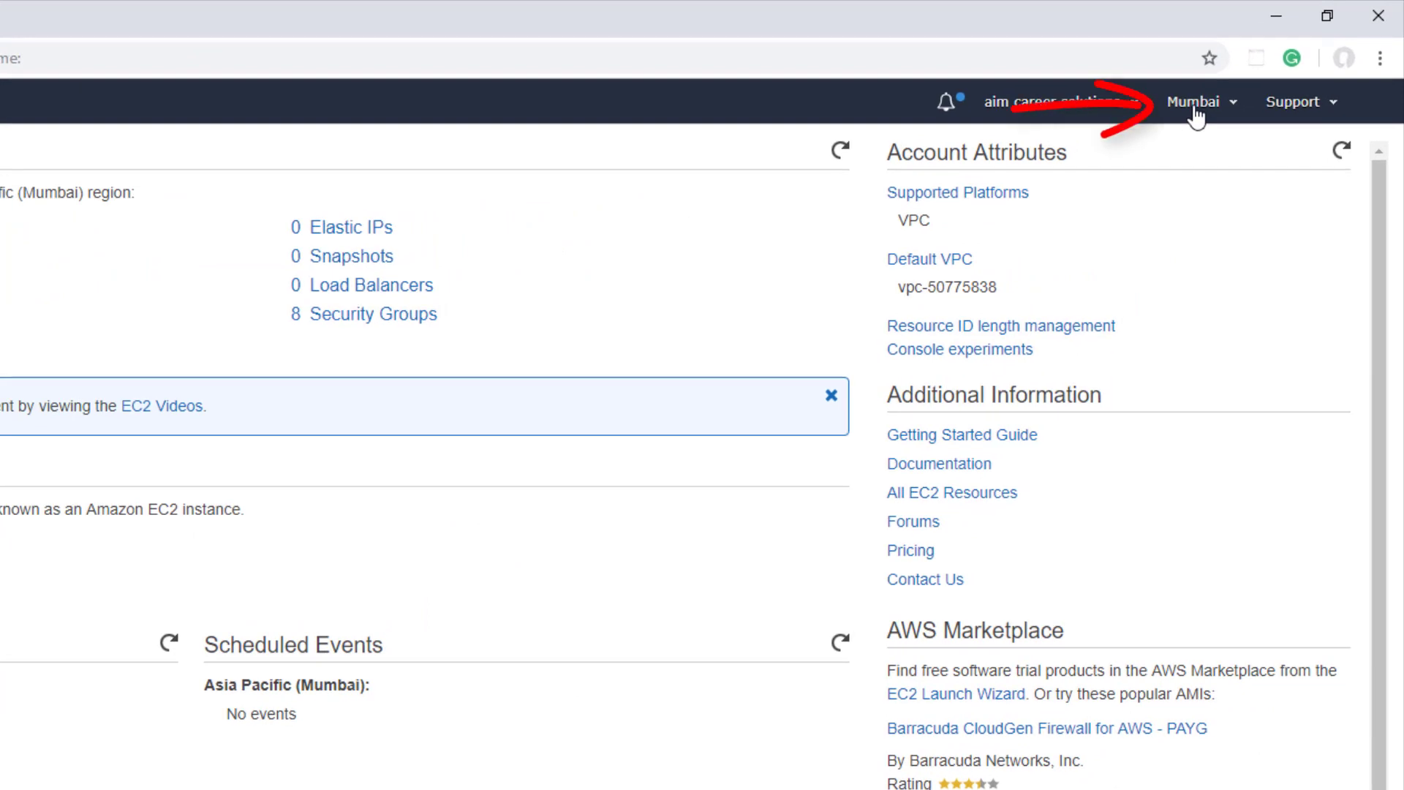
left_click(1194, 106)
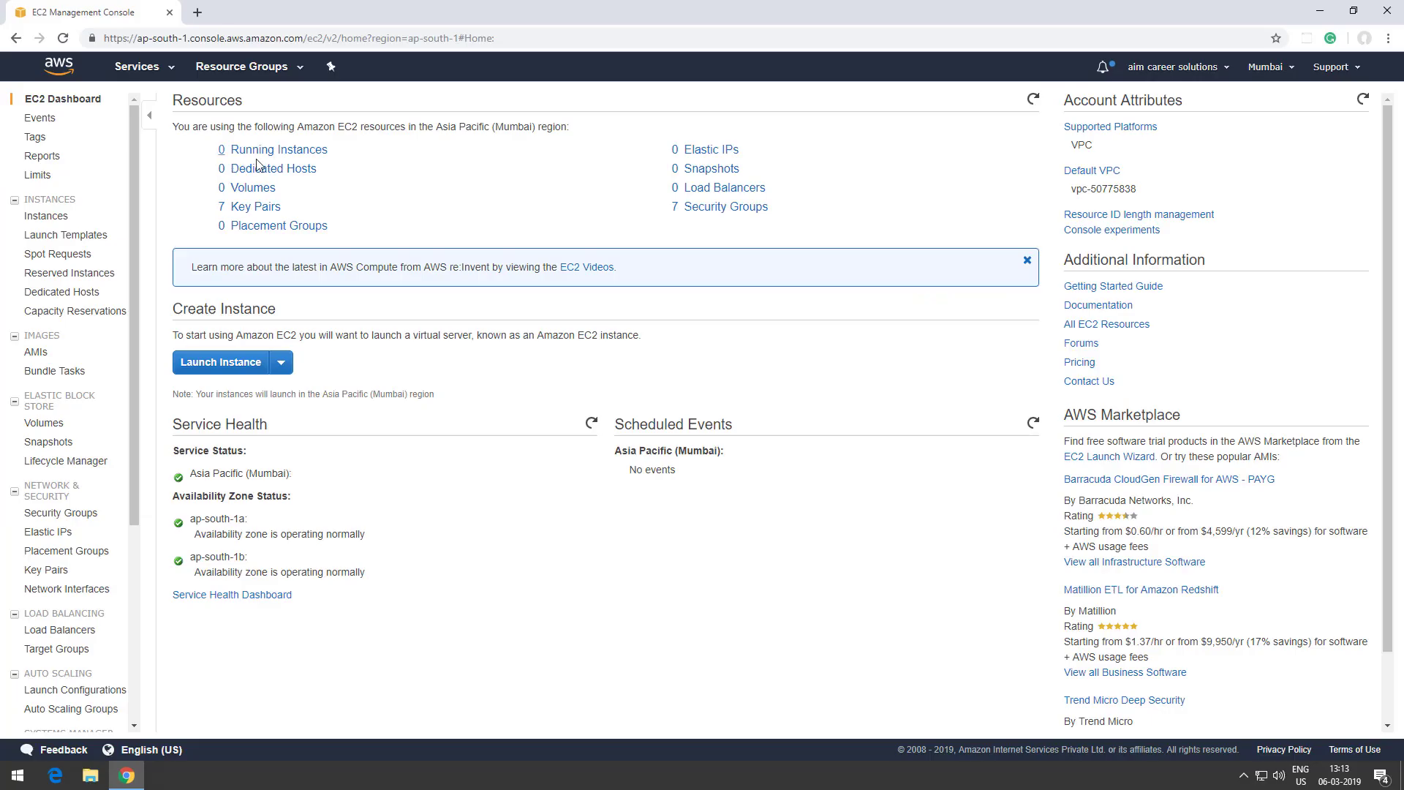
Start launching a new instance and choose the free-tier Microsoft Windows Server 2019 Base image.
left_click(221, 363)
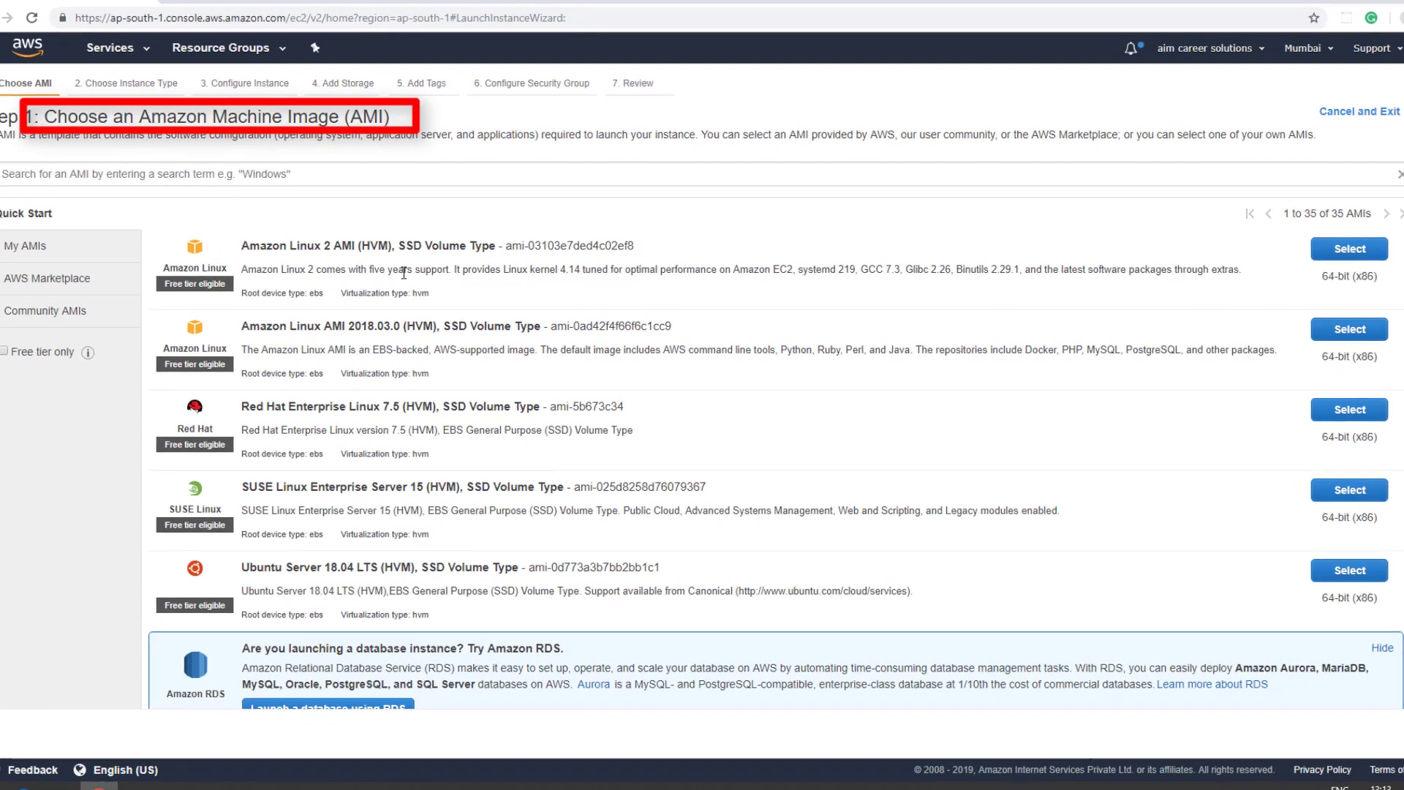
scroll(404, 273, "down", 2)
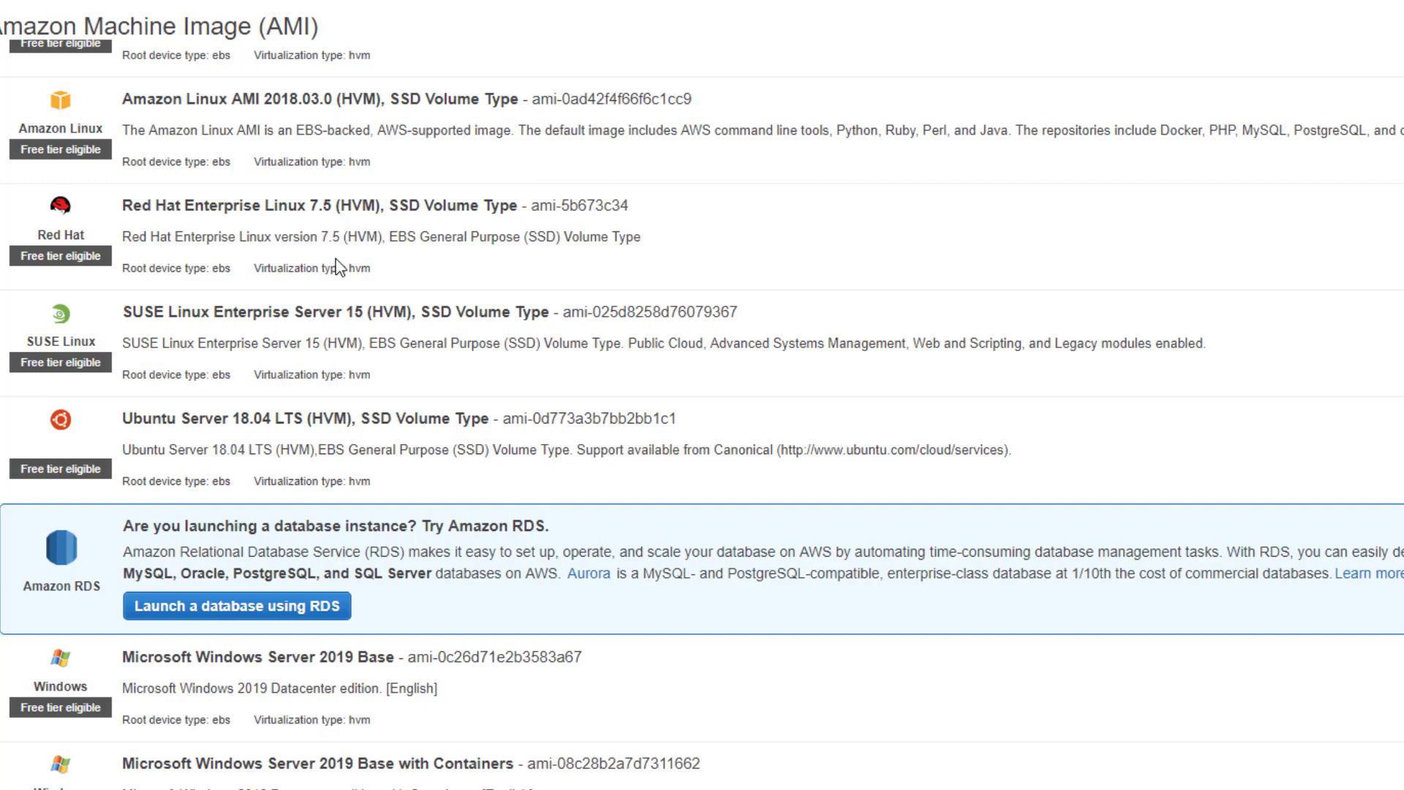
scroll(336, 264, "down", 4)
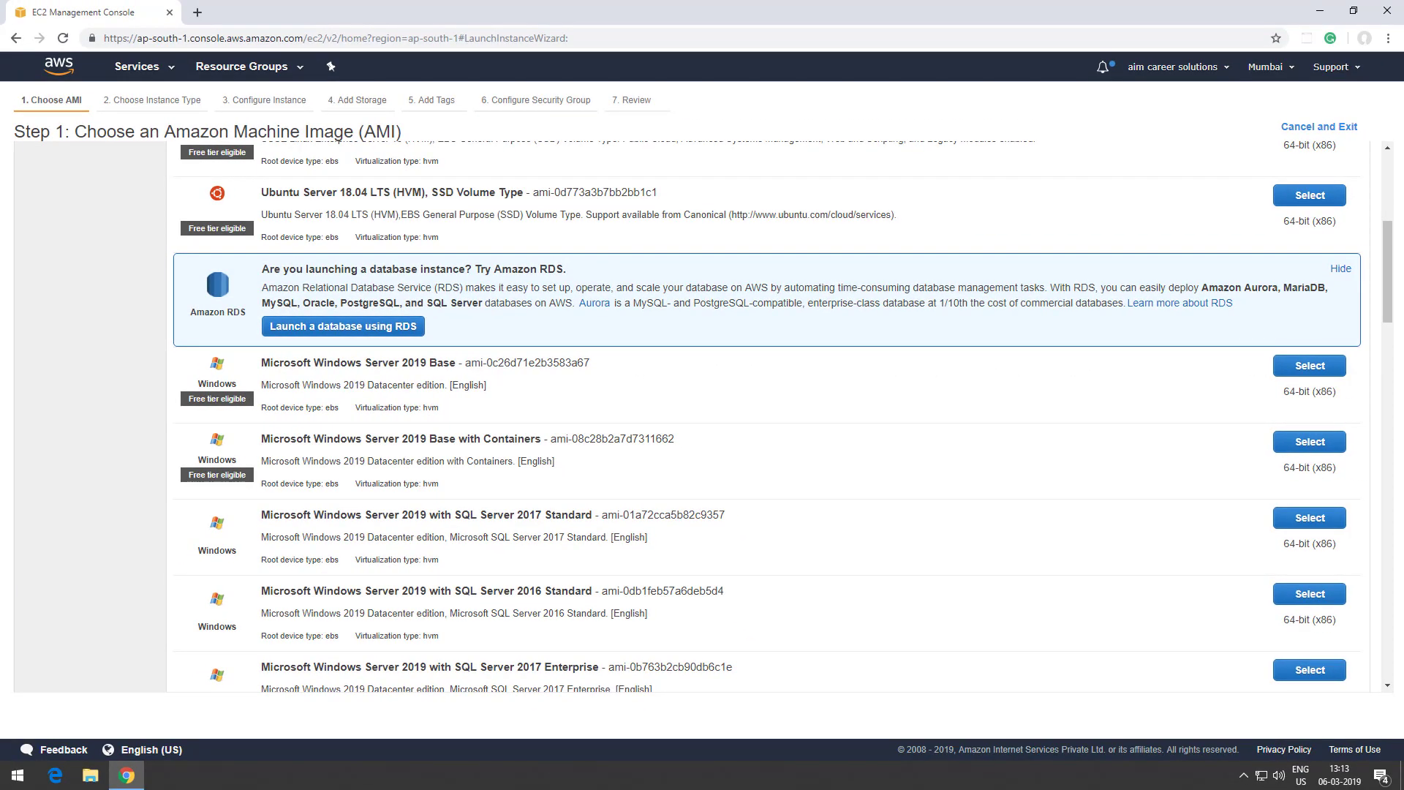
left_click(1306, 370)
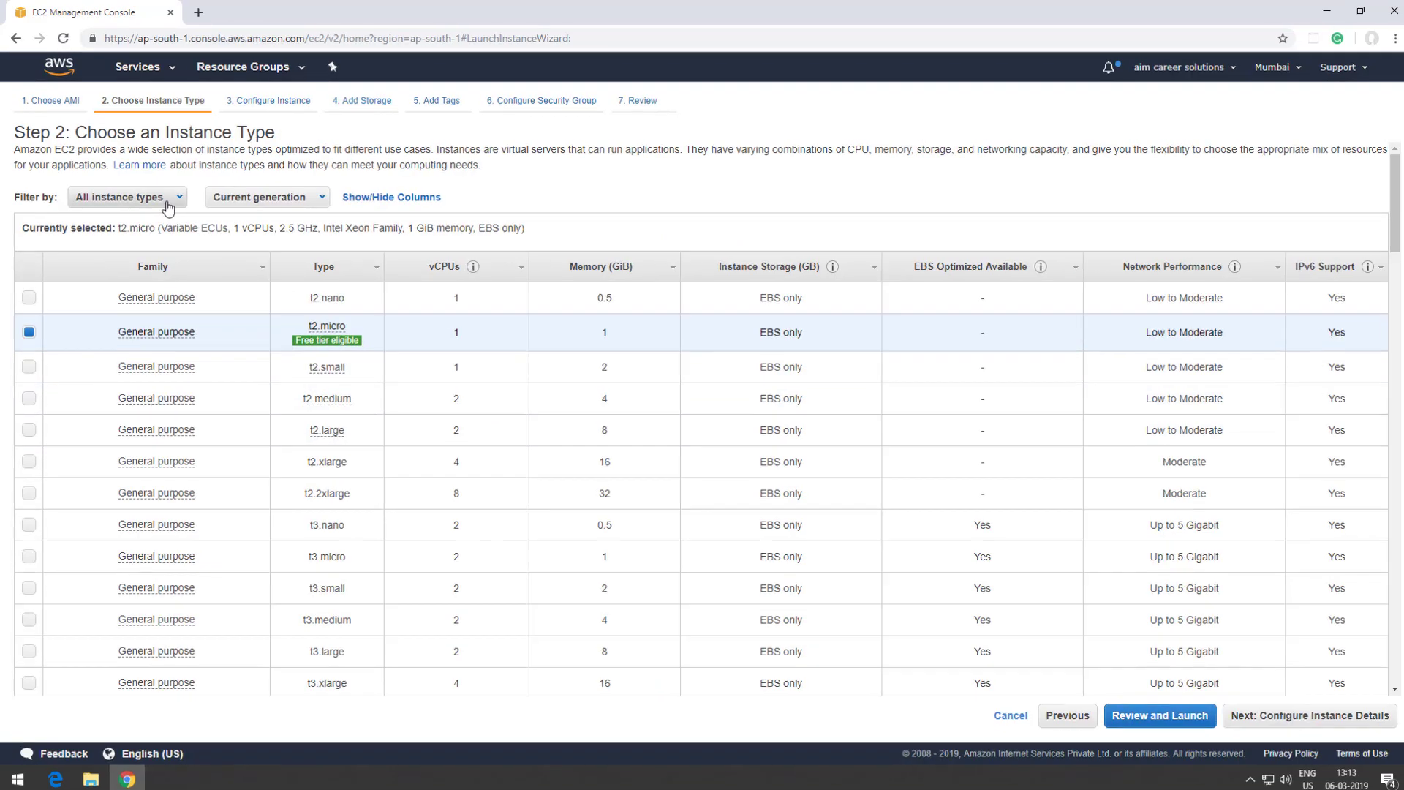
Filter the instance types by General purpose and continue with t2.micro to the instance details.
left_click(167, 205)
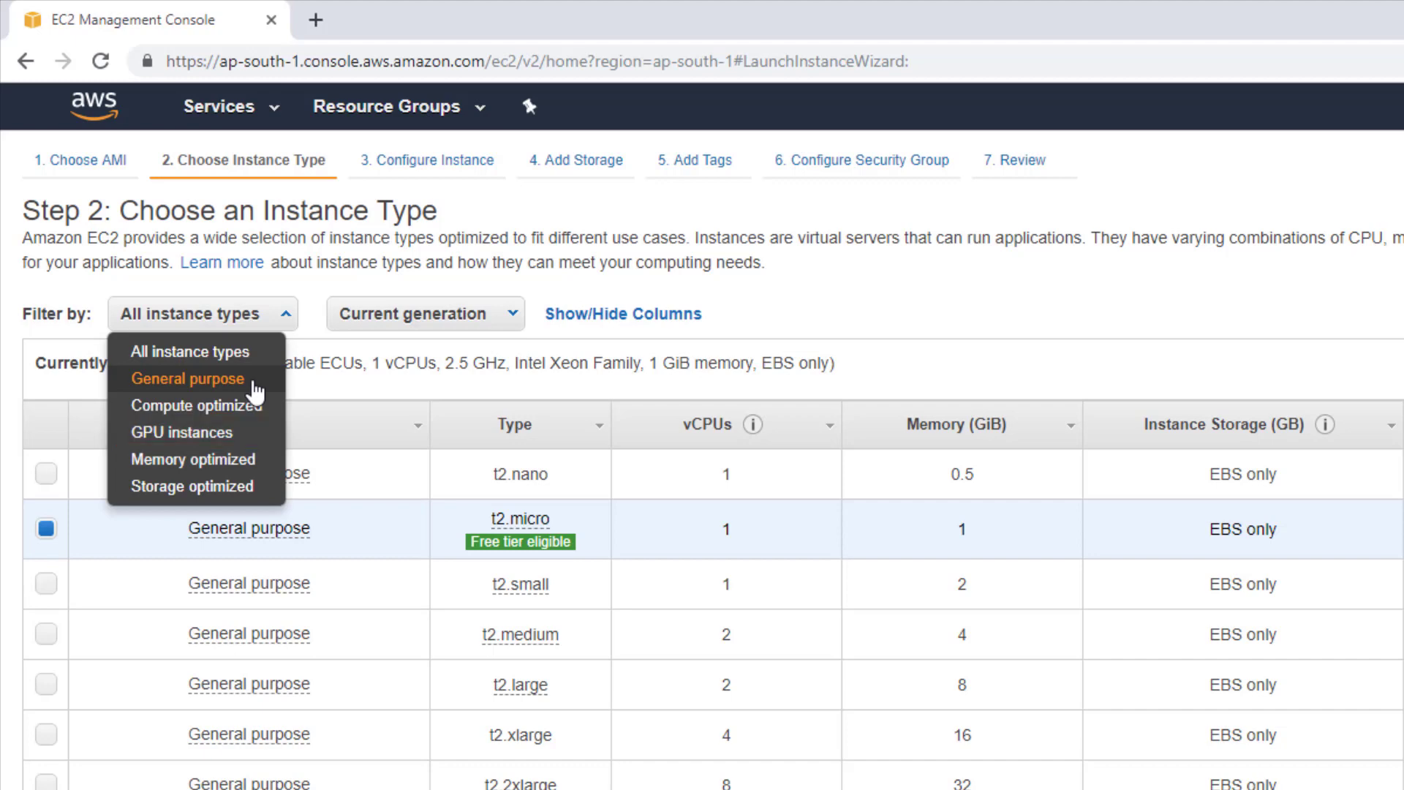
left_click(253, 382)
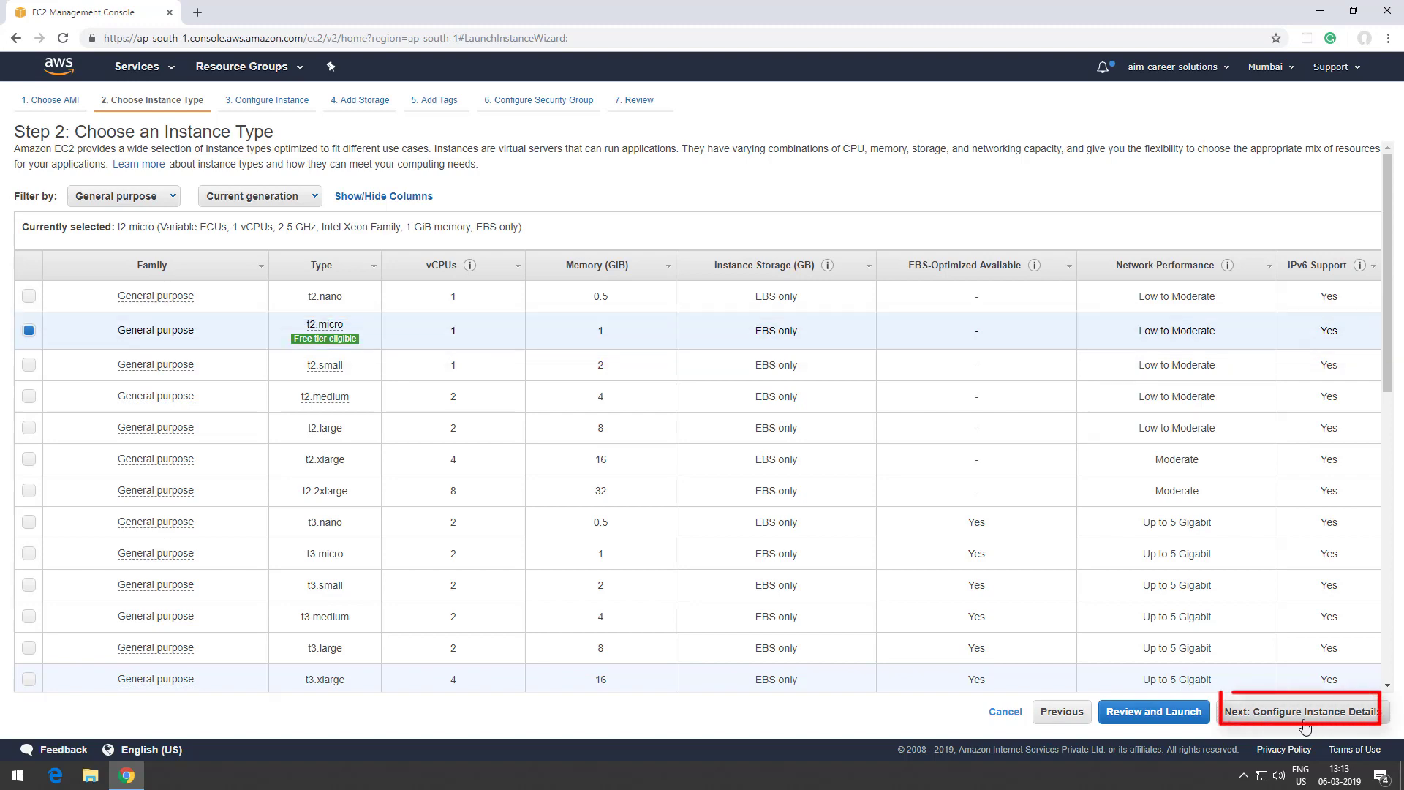
left_click(1307, 719)
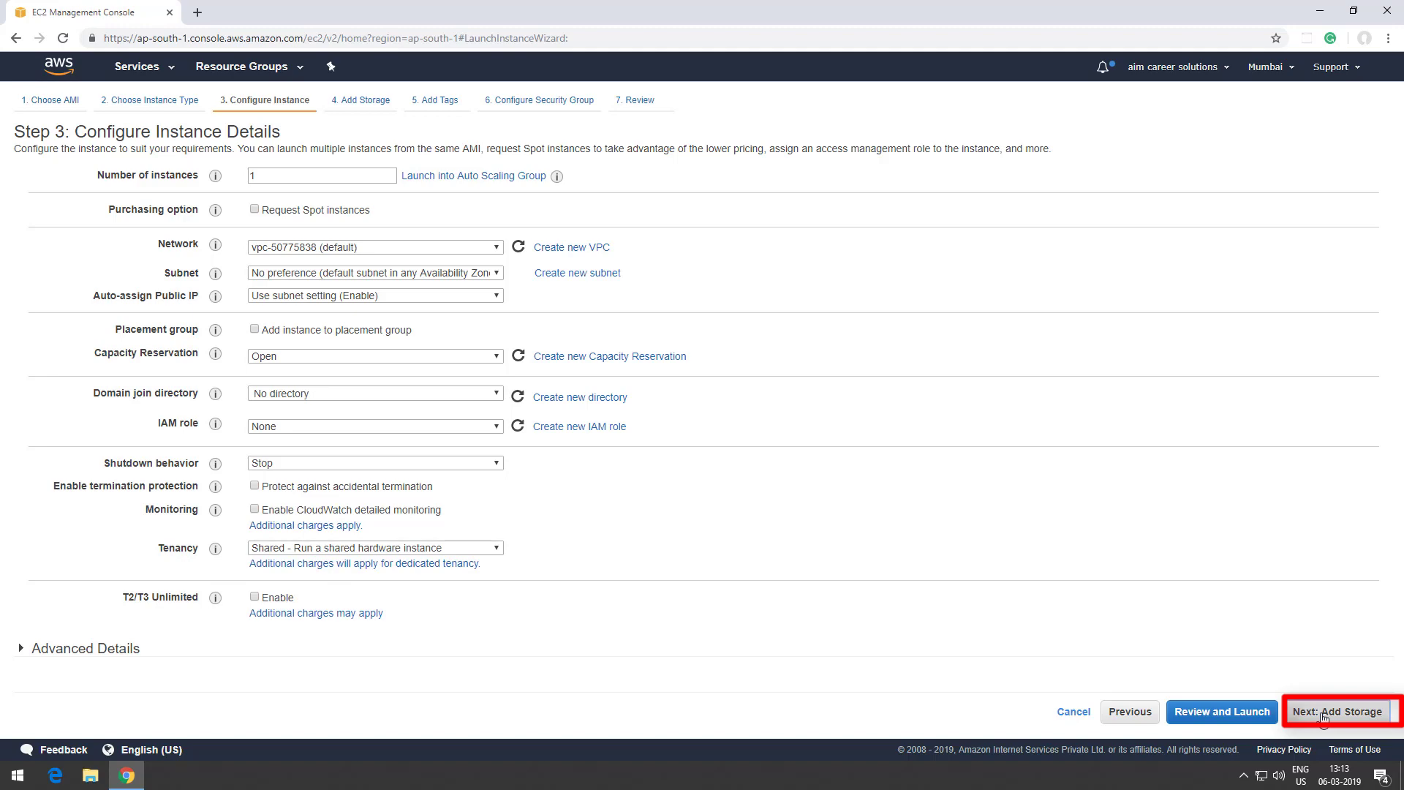
Accept the default instance details and storage, and add a tag with key datacenter1 and value database.
left_click(1324, 716)
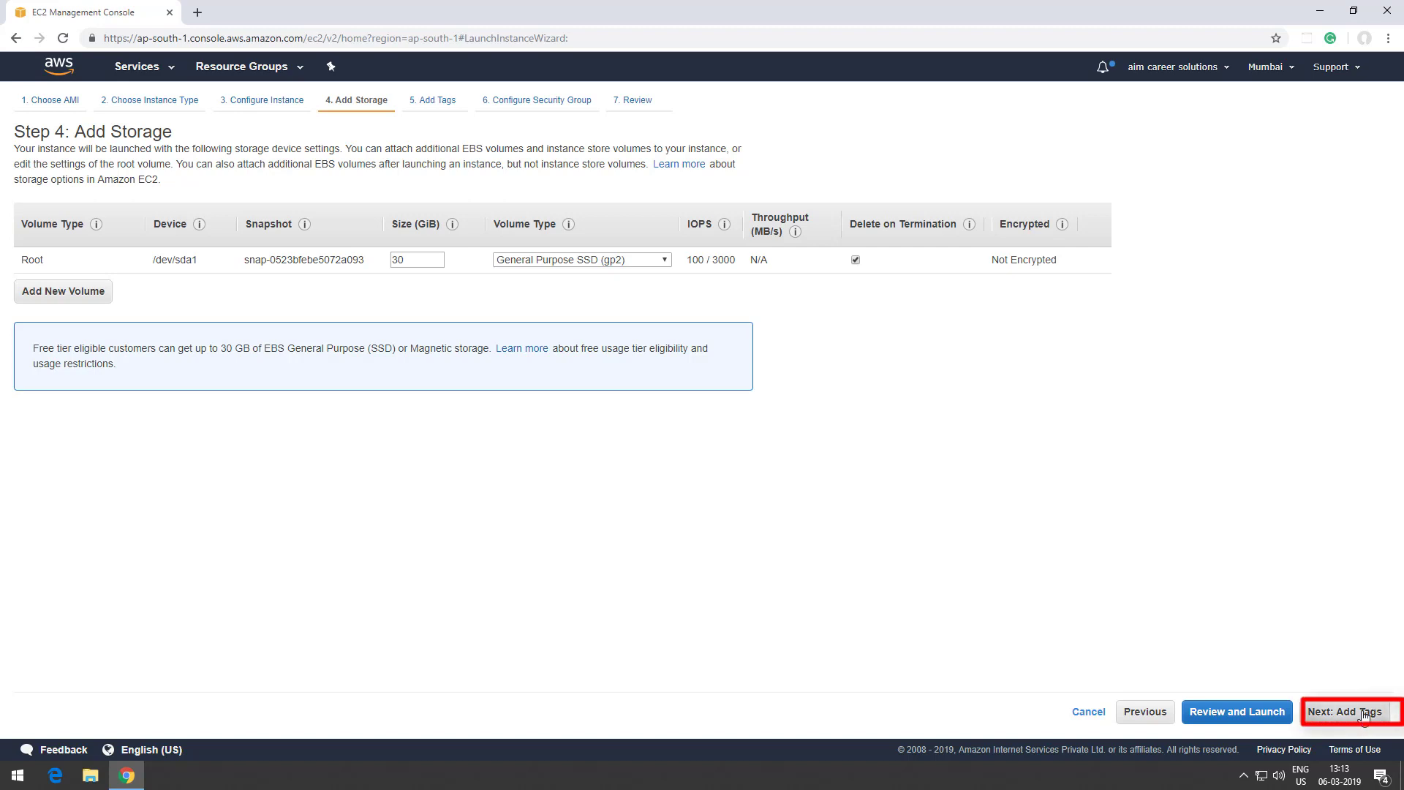
left_click(1364, 714)
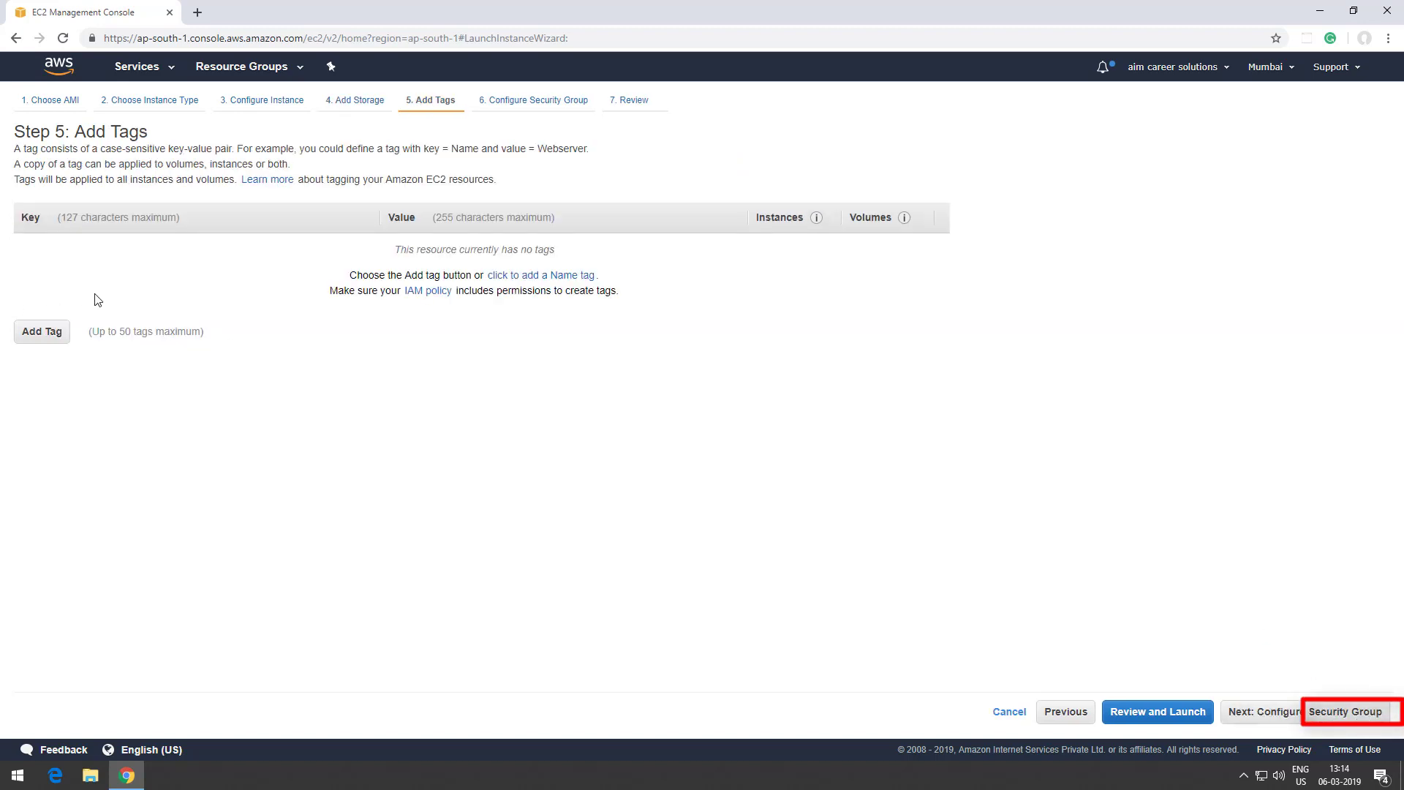
left_click(49, 335)
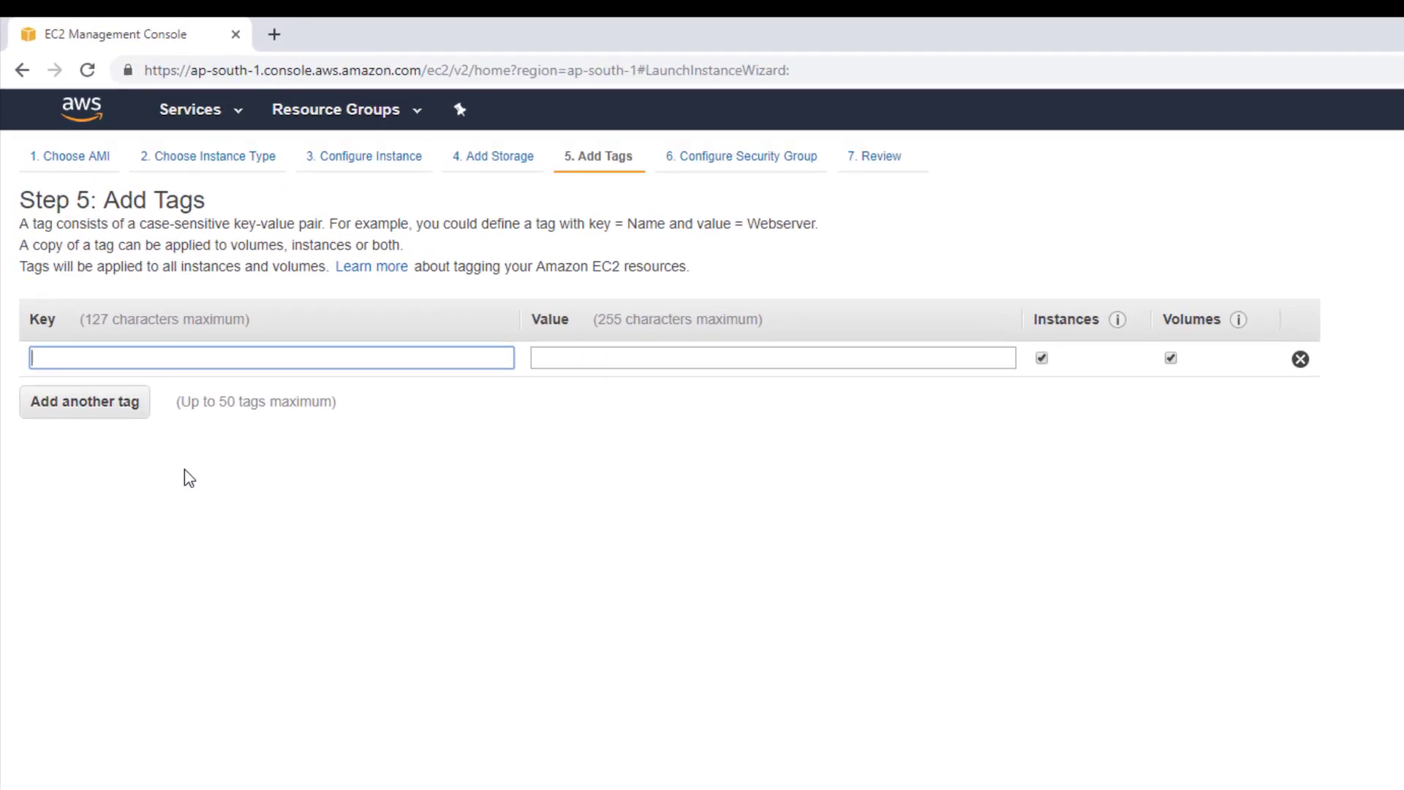
type("da")
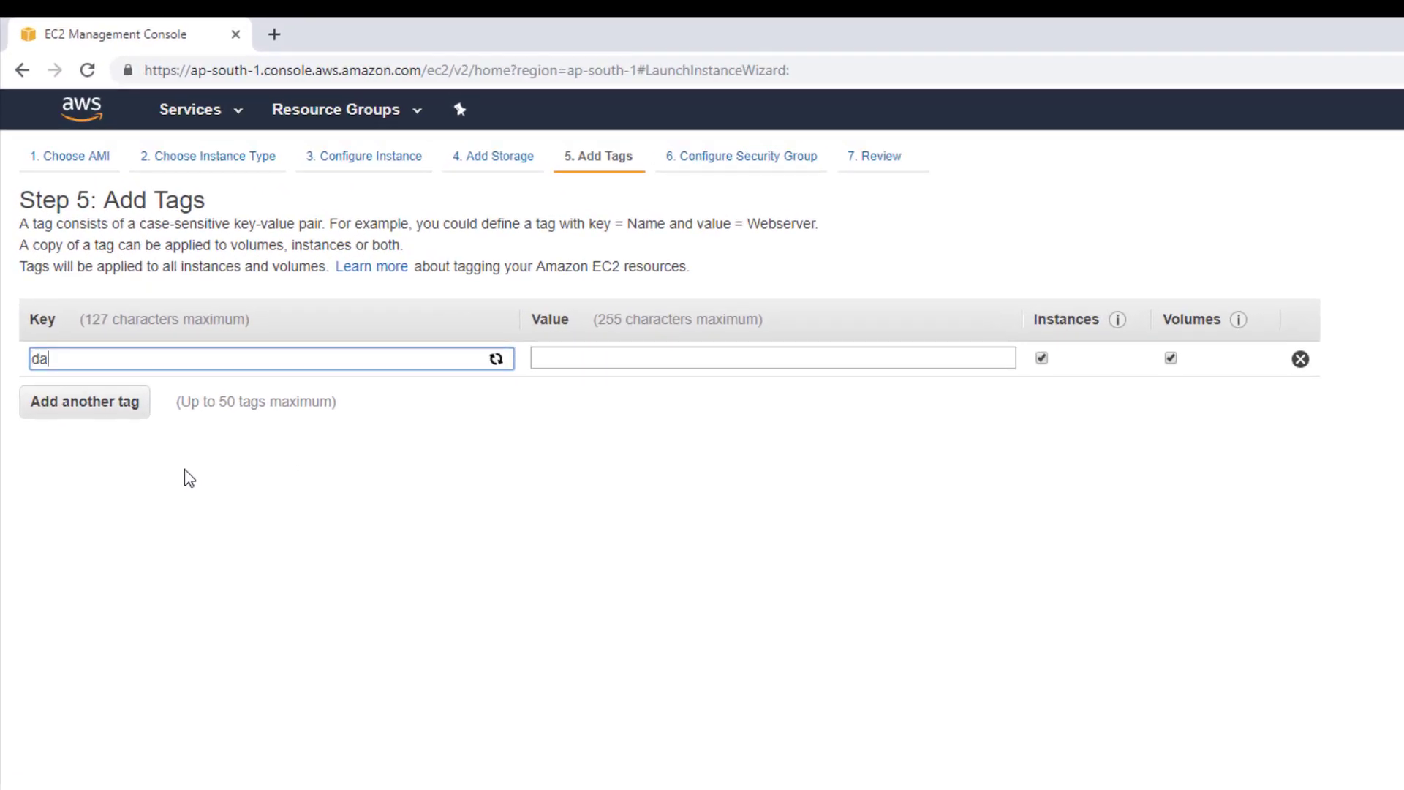
type("tacenter1")
key("Tab")
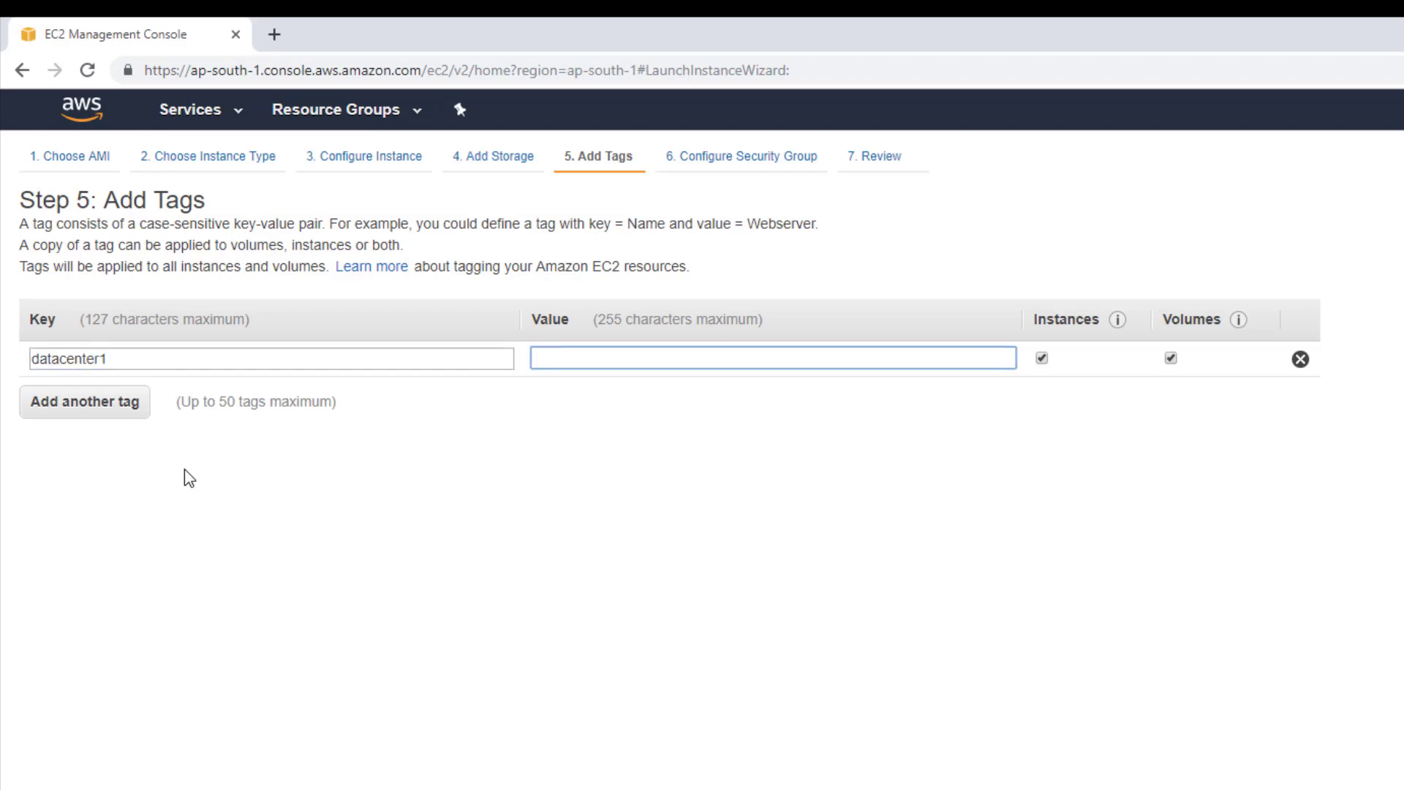
type("database")
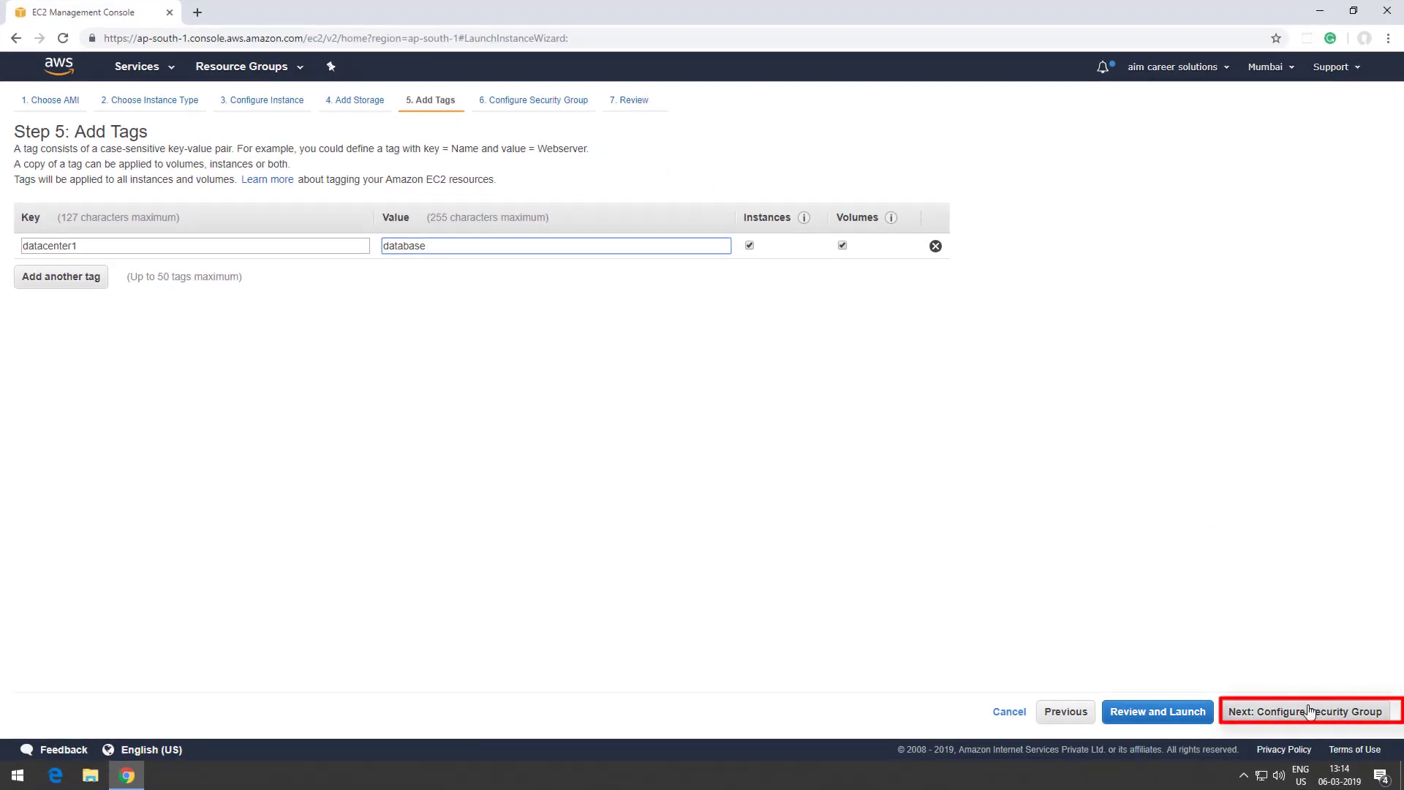
Continue to the security group configuration and set the RDP rule's source to Anywhere.
left_click(1309, 710)
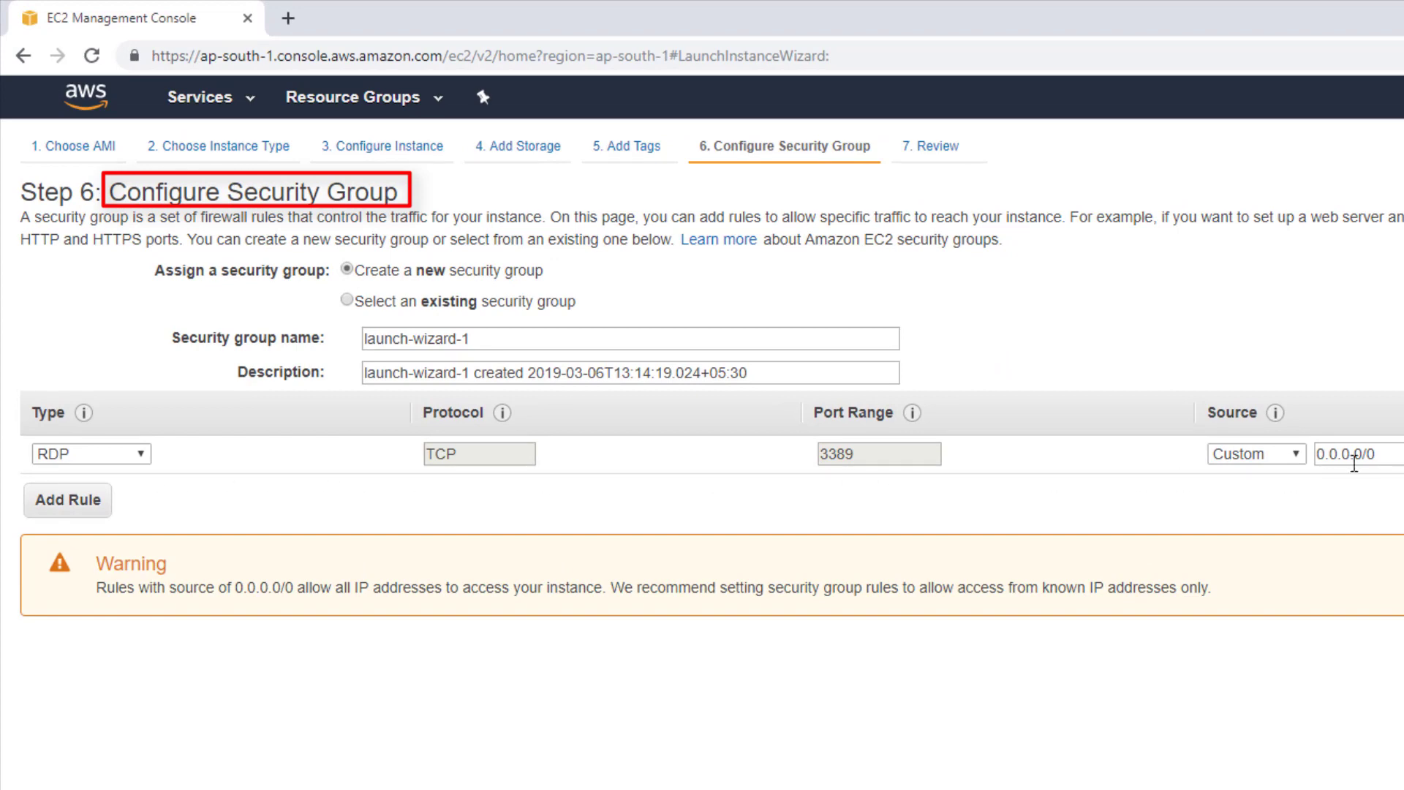
left_click(1294, 454)
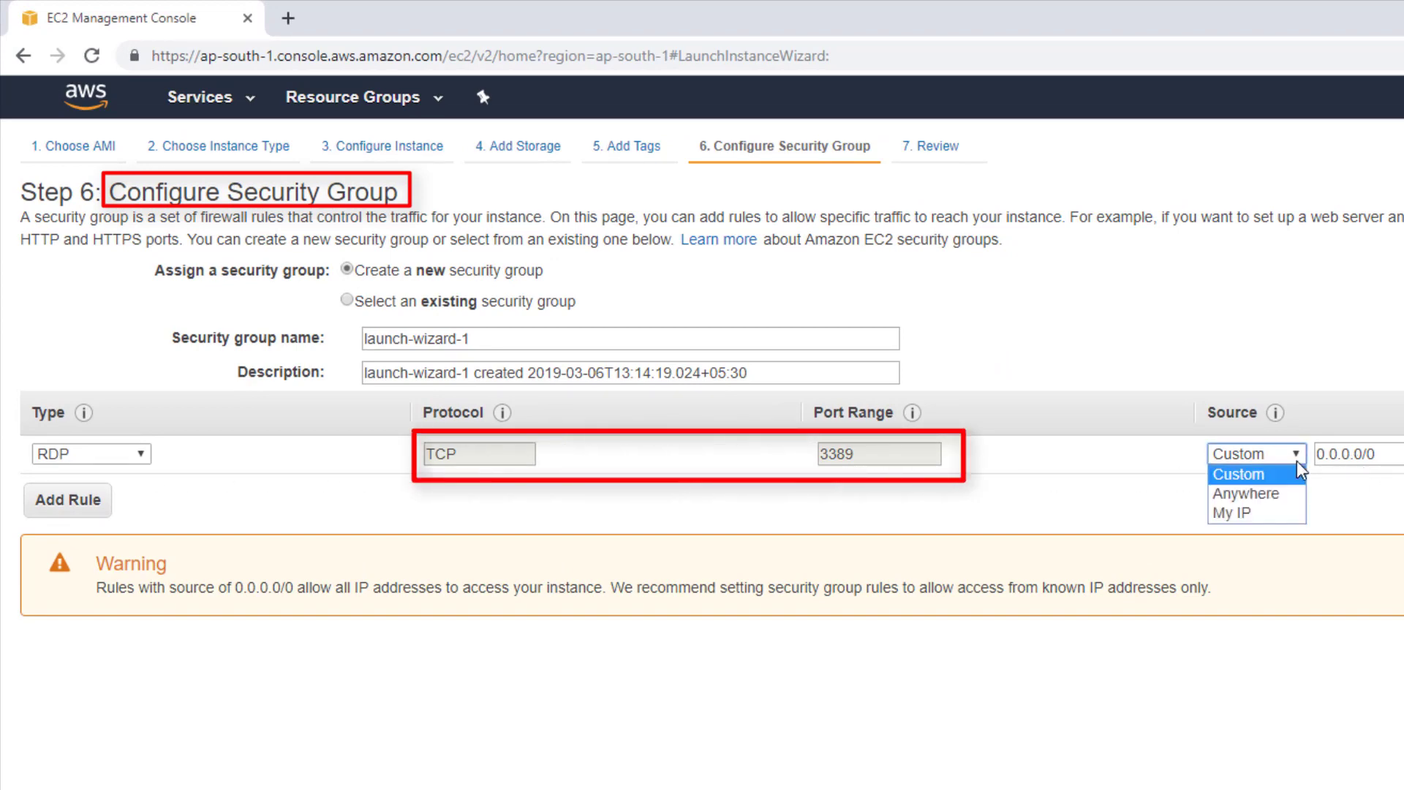
left_click(1276, 495)
Try My IP as the RDP rule's source and return it to Anywhere.
left_click(1283, 456)
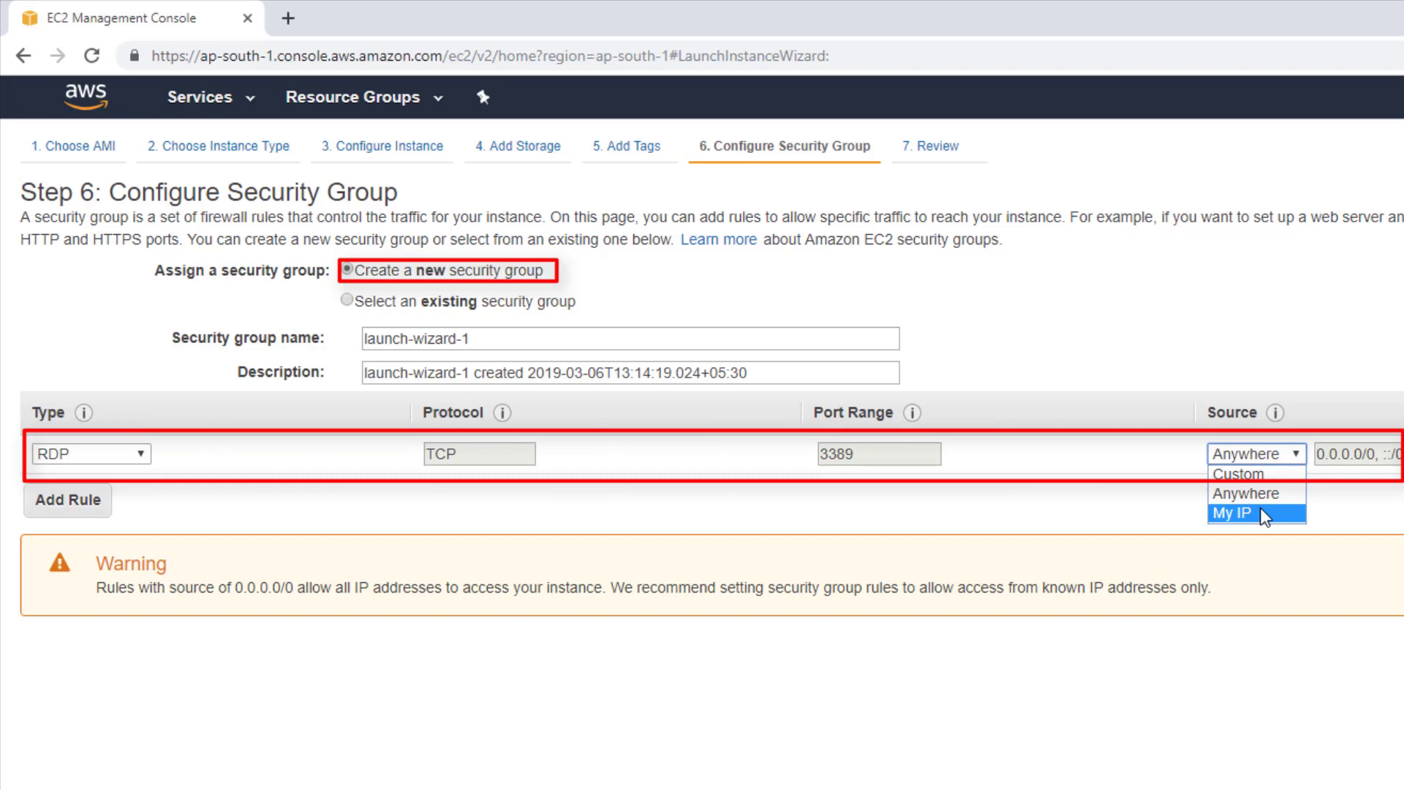
left_click(1263, 515)
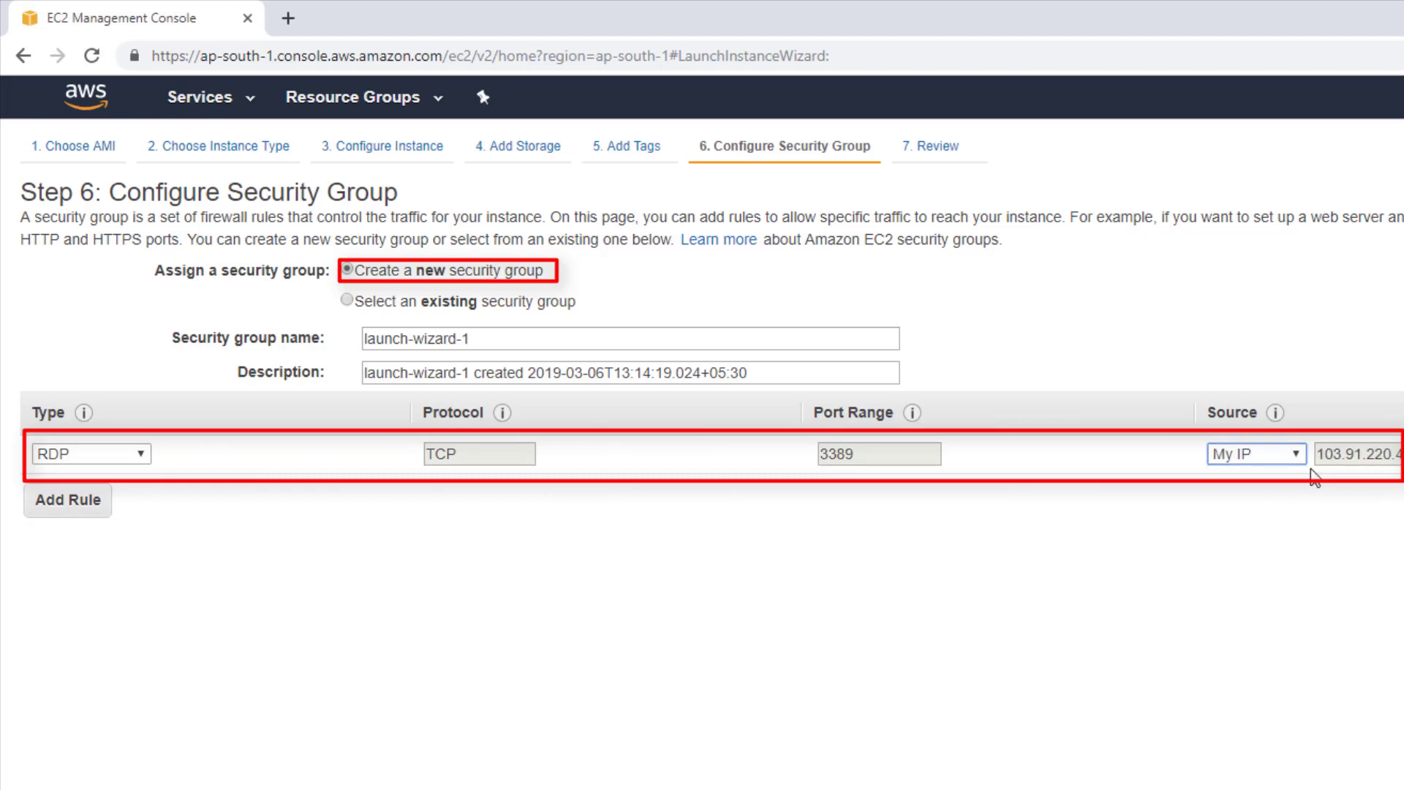
left_click(1284, 467)
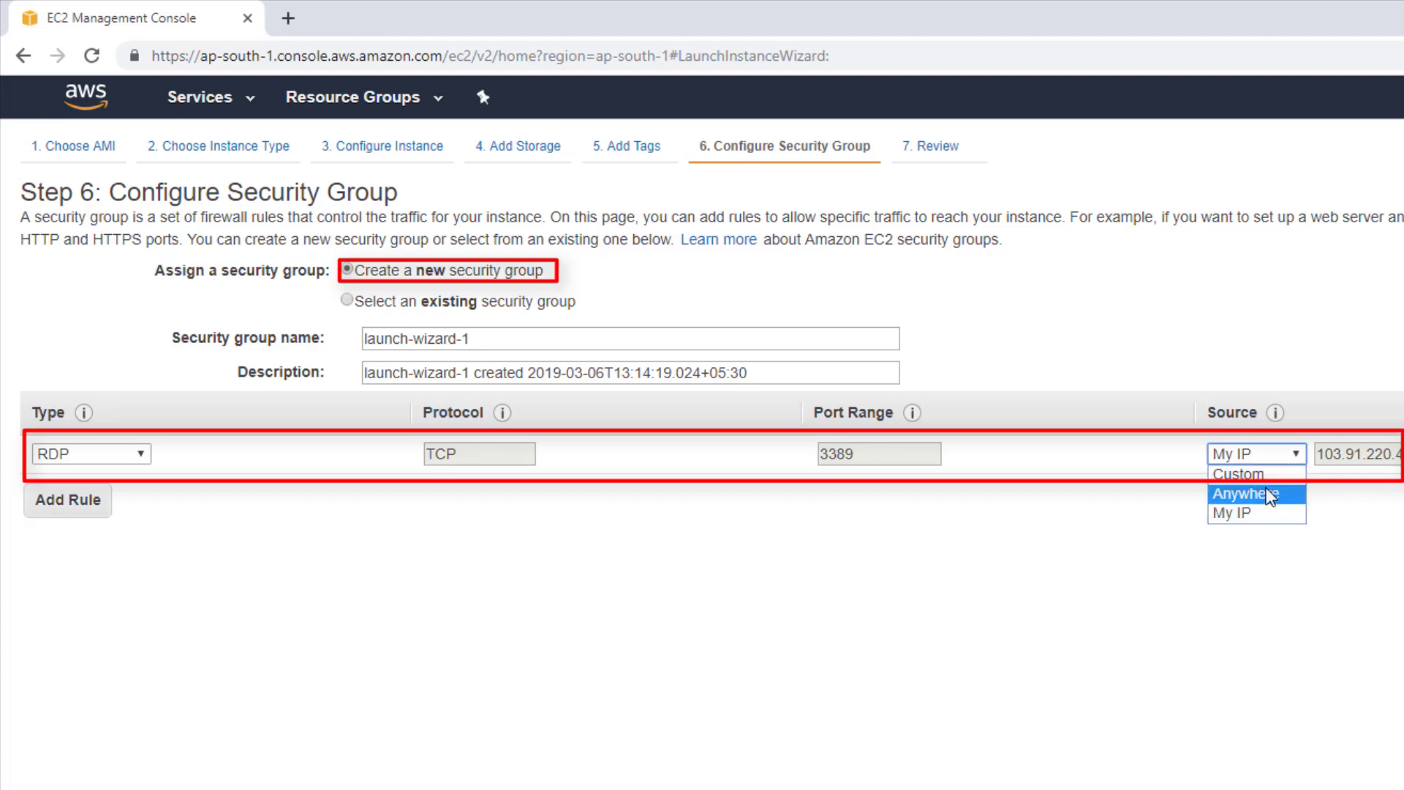
left_click(1270, 495)
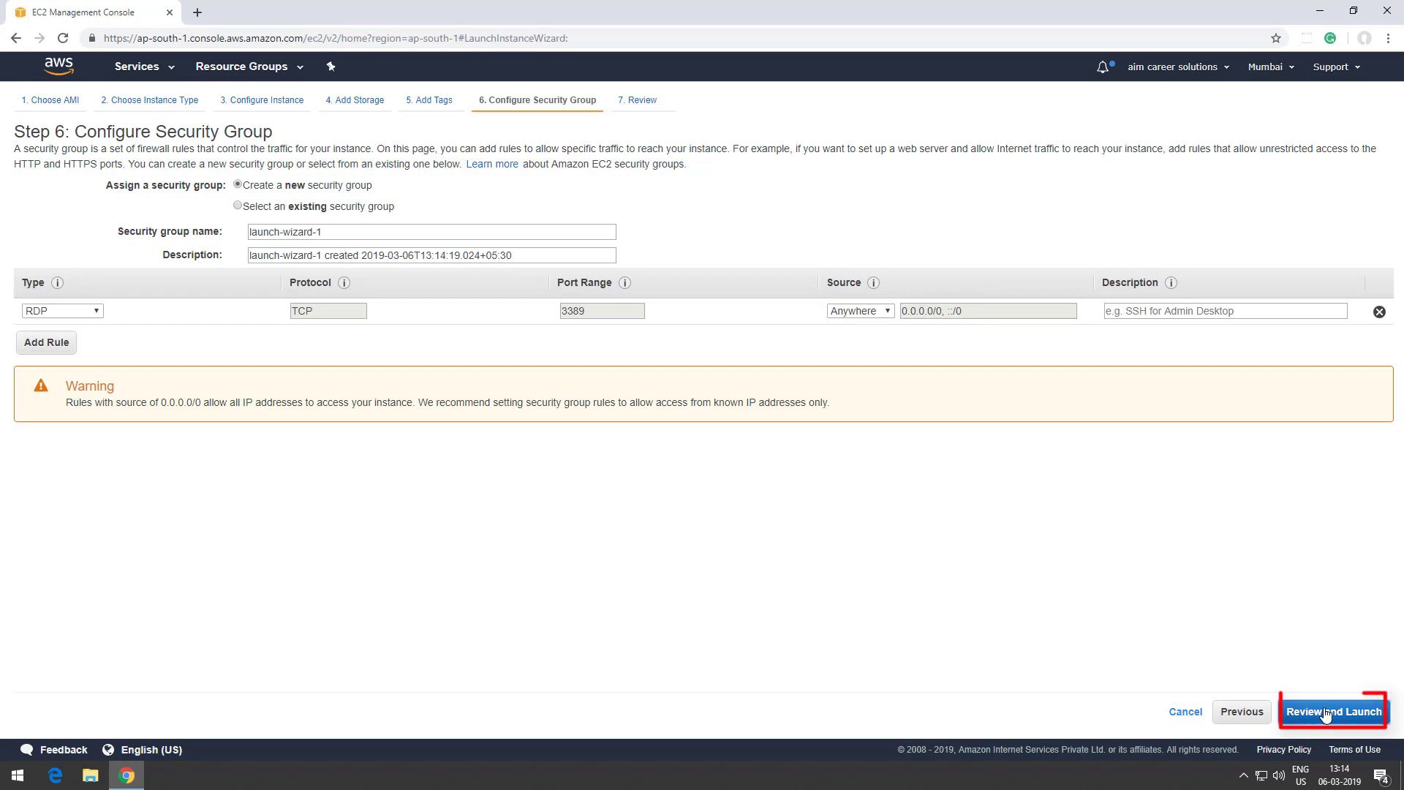
Review the instance launch summary and proceed to the key pair selection.
left_click(1328, 713)
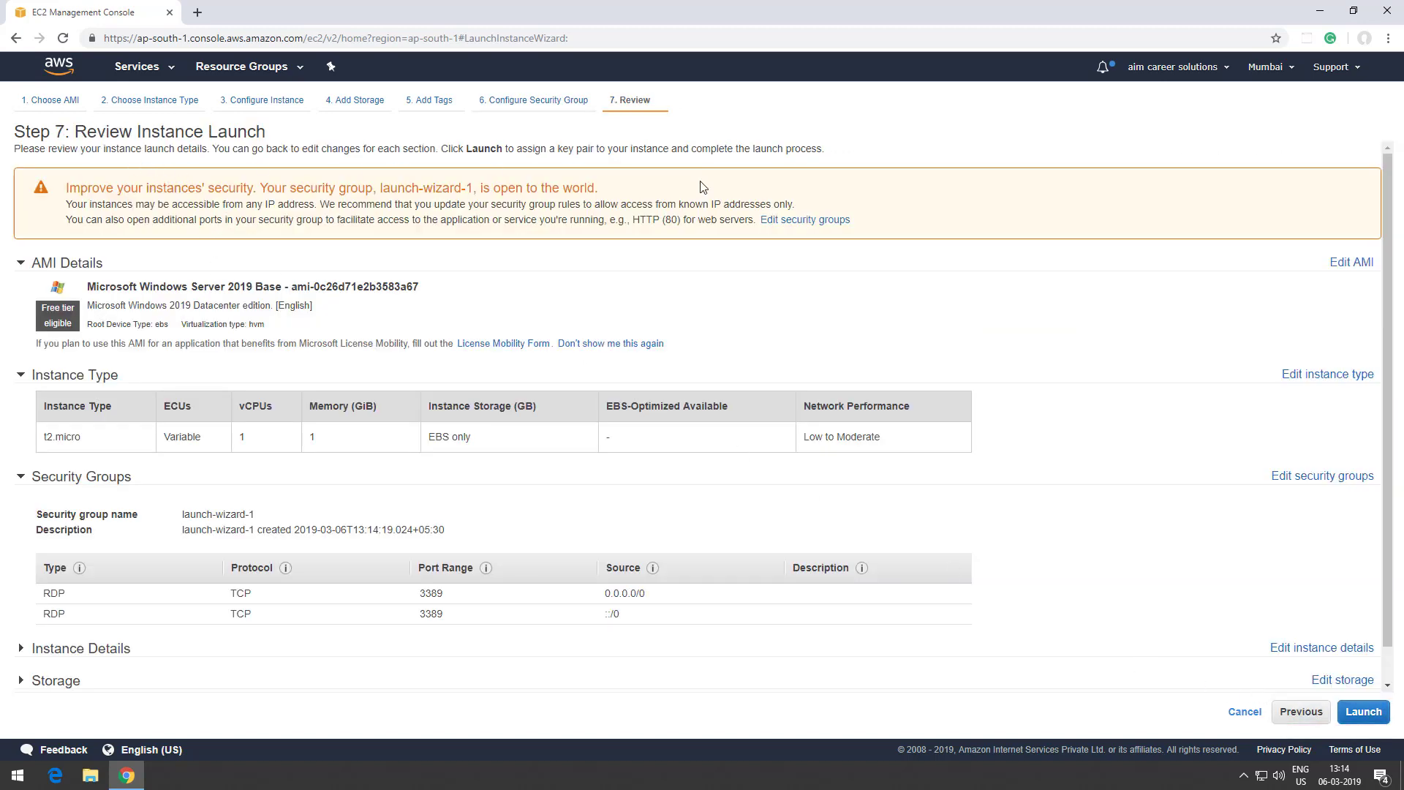
scroll(1128, 358, "down", 1)
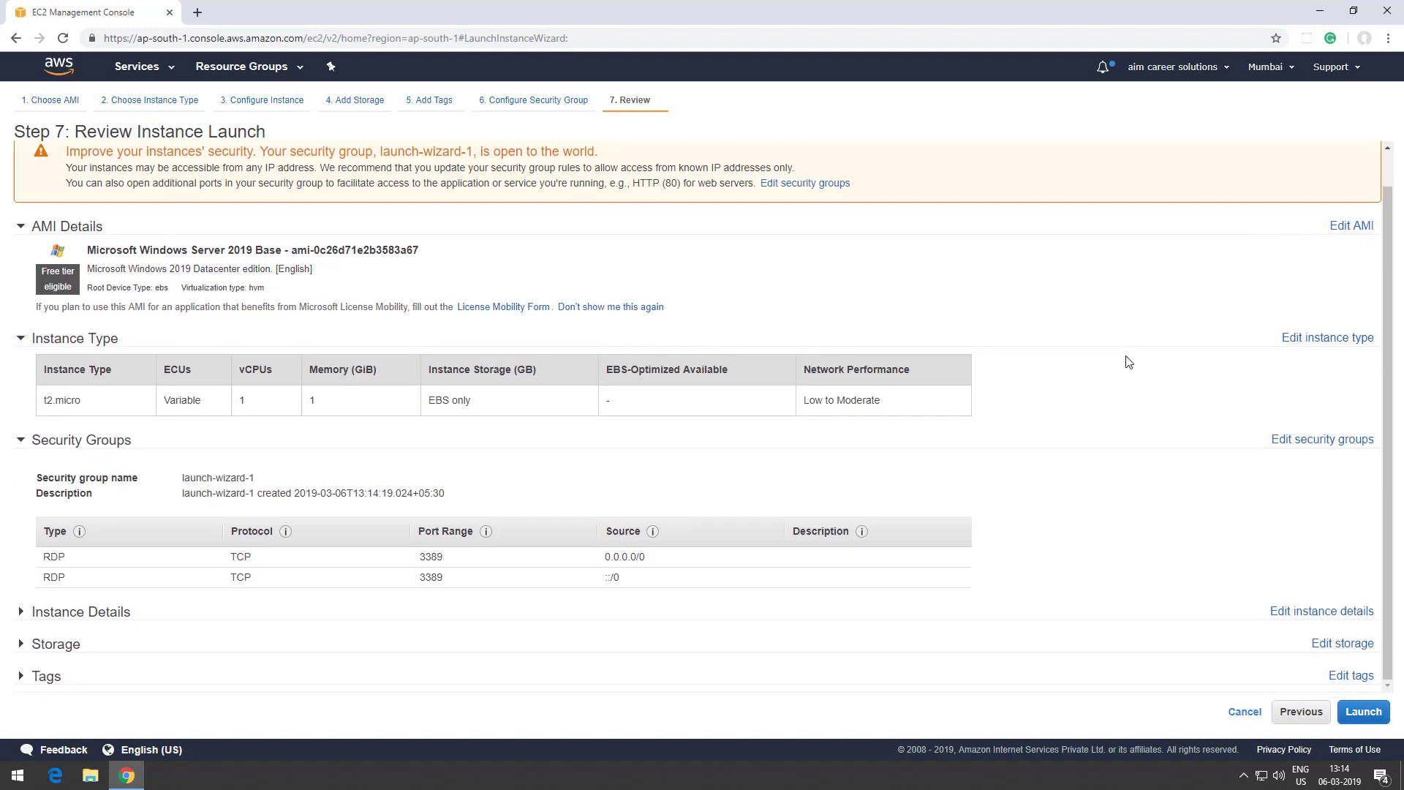
left_click(1364, 711)
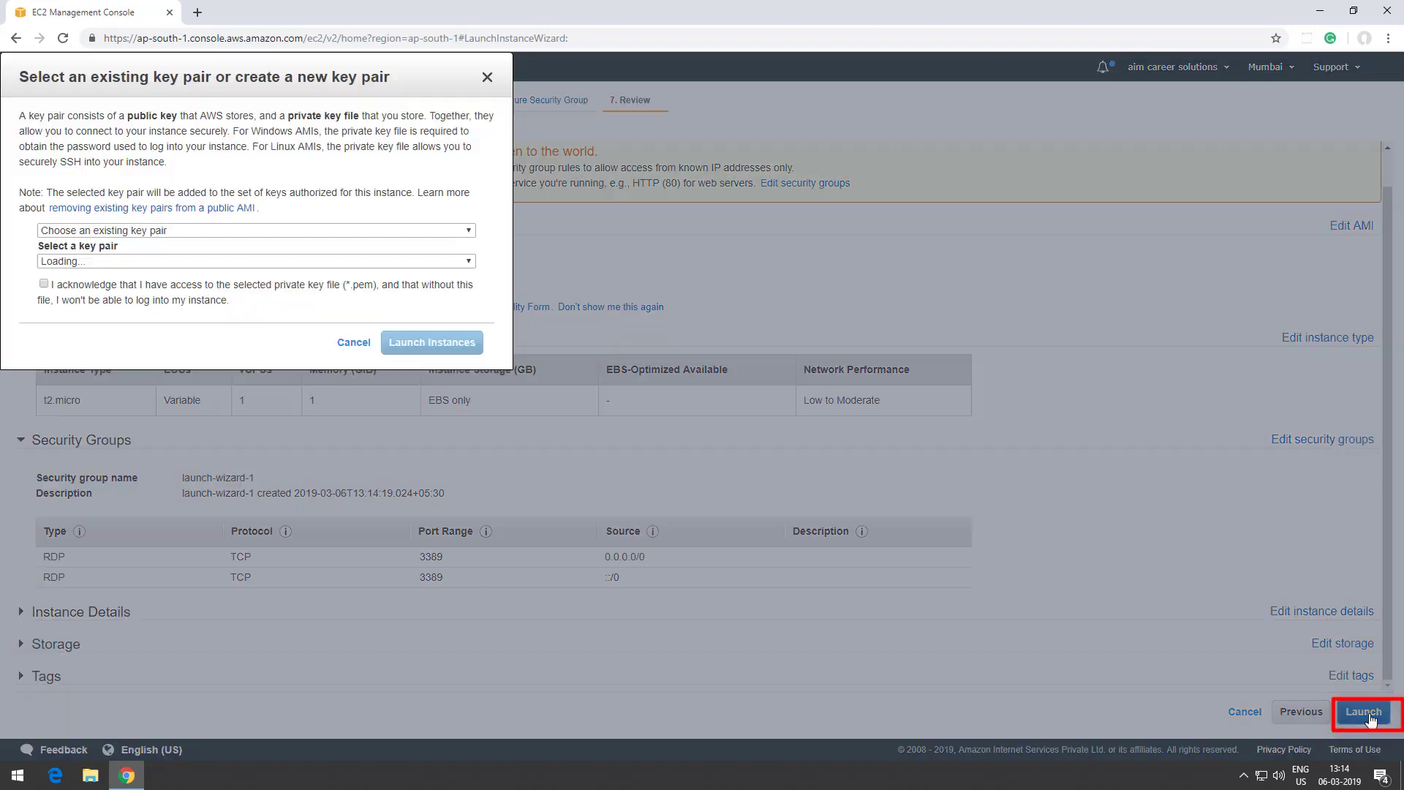
Launch the instance with a new key pair named mysec, saving mysec.pem in the Downloads folder.
left_click(600, 426)
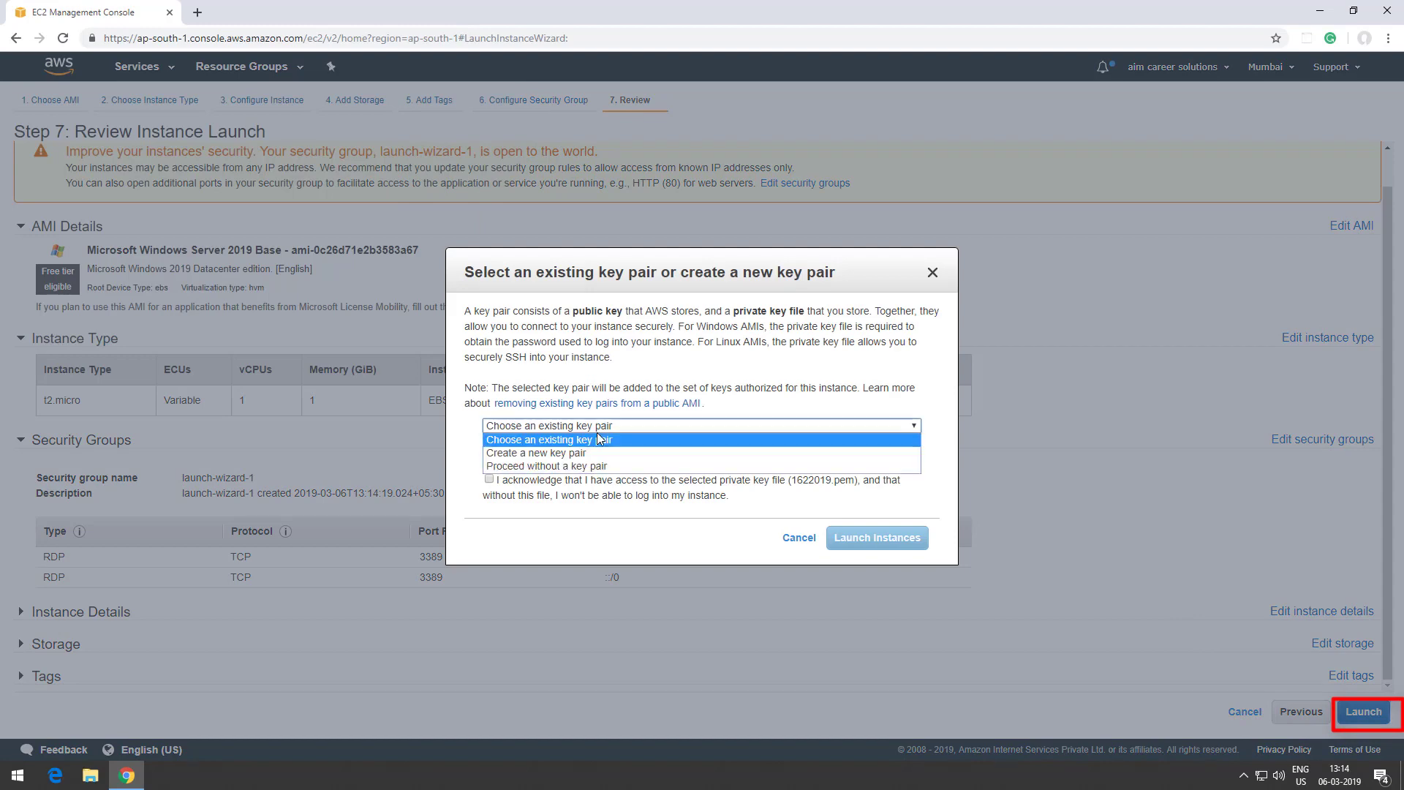
left_click(586, 453)
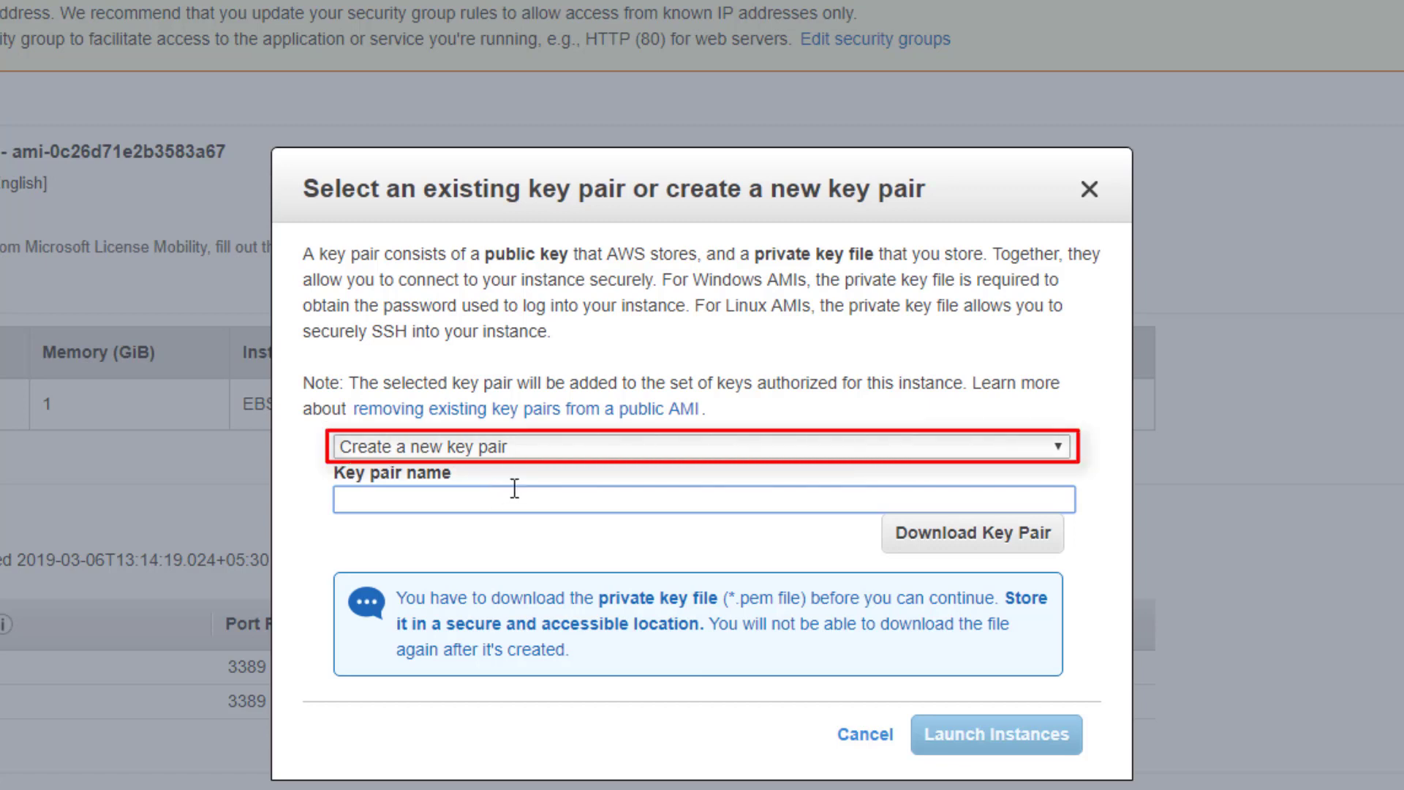
type("mysec")
left_click(971, 539)
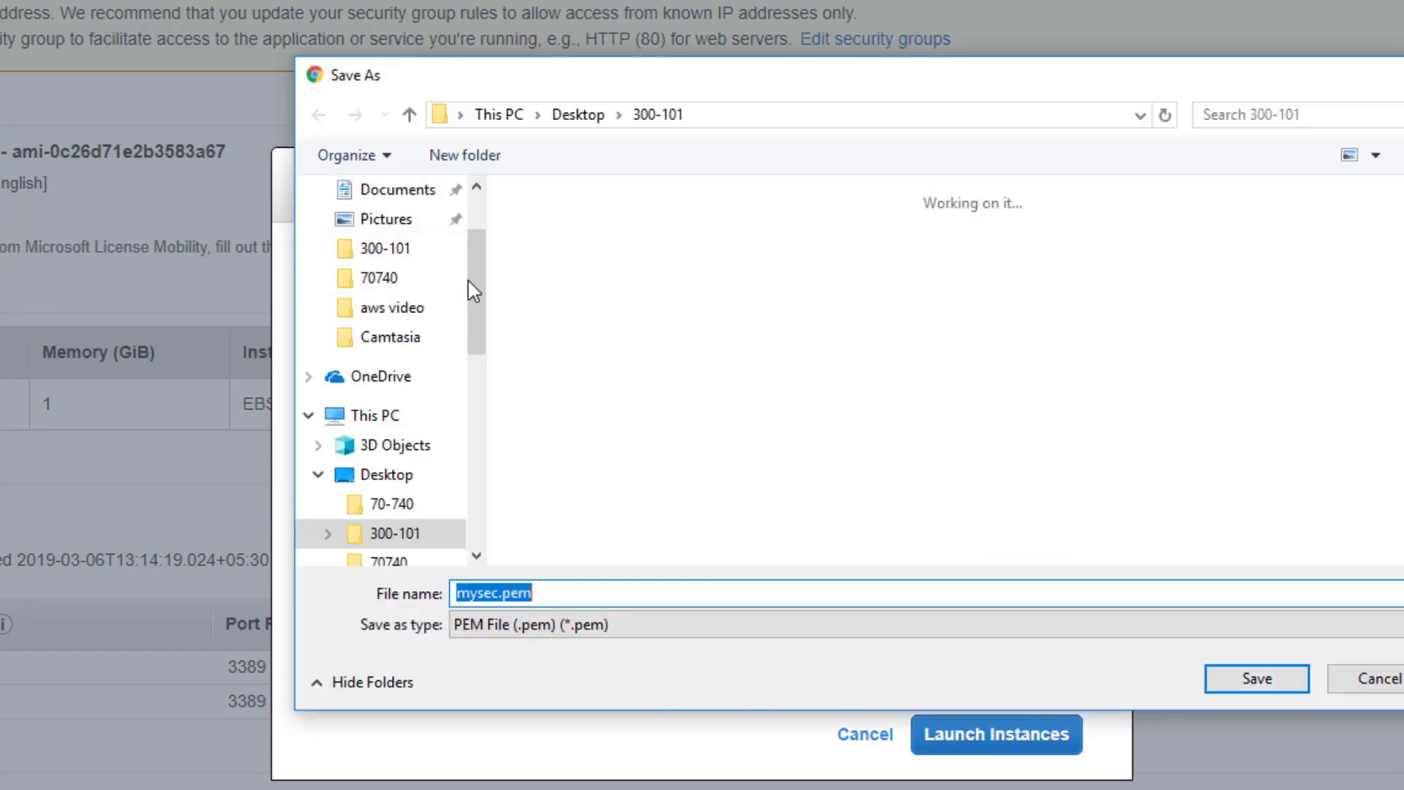
left_click_drag(480, 286, 479, 276)
left_click(404, 223)
left_click(396, 190)
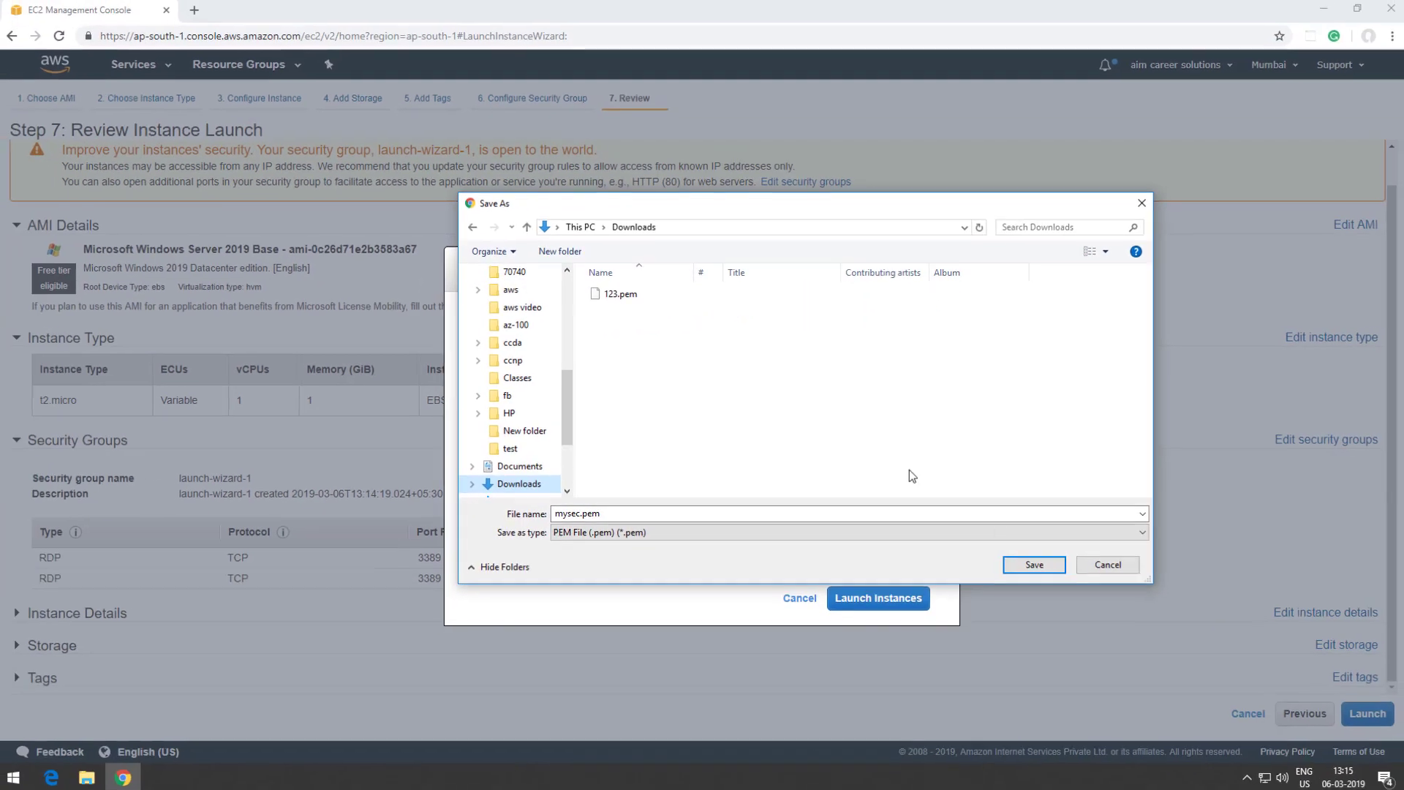
left_click(1029, 564)
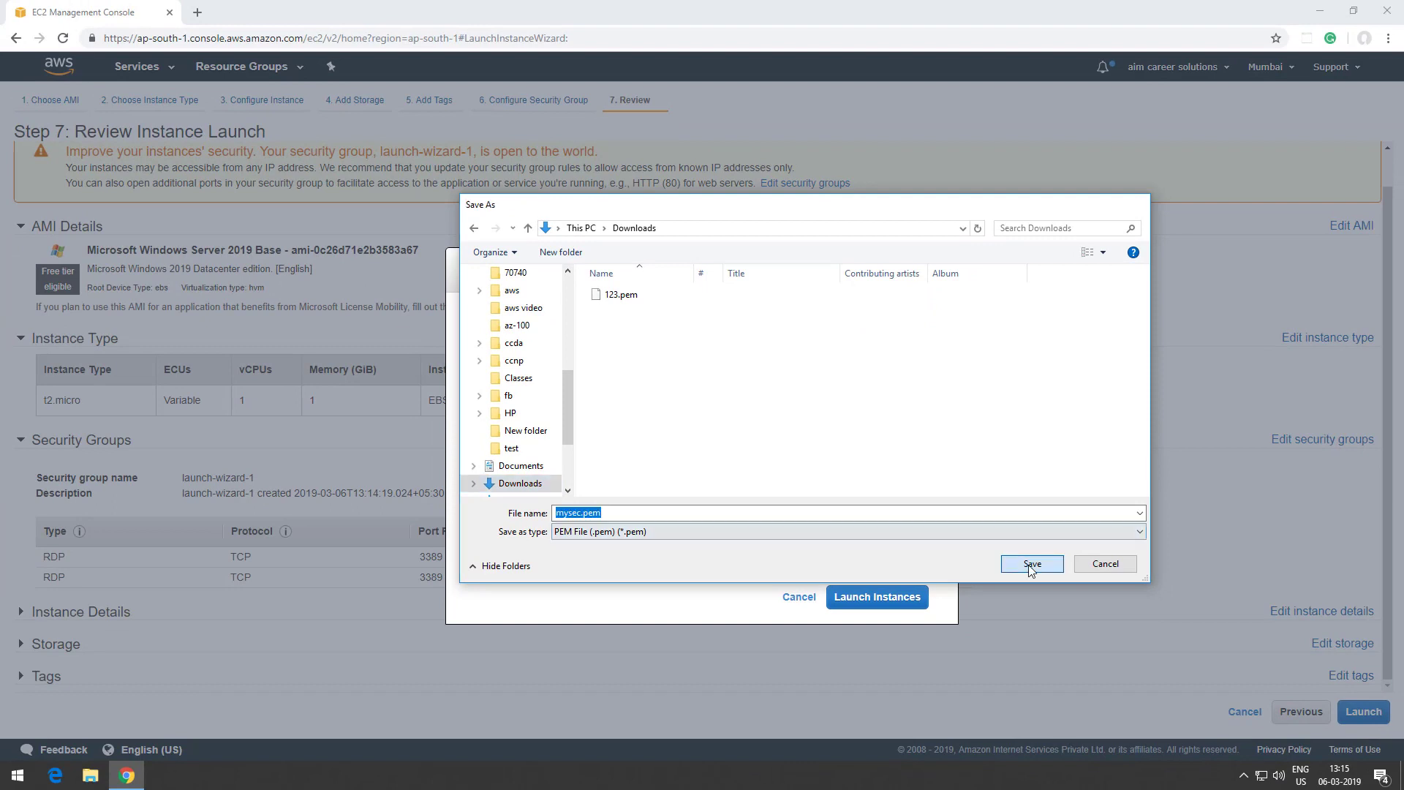
left_click(893, 598)
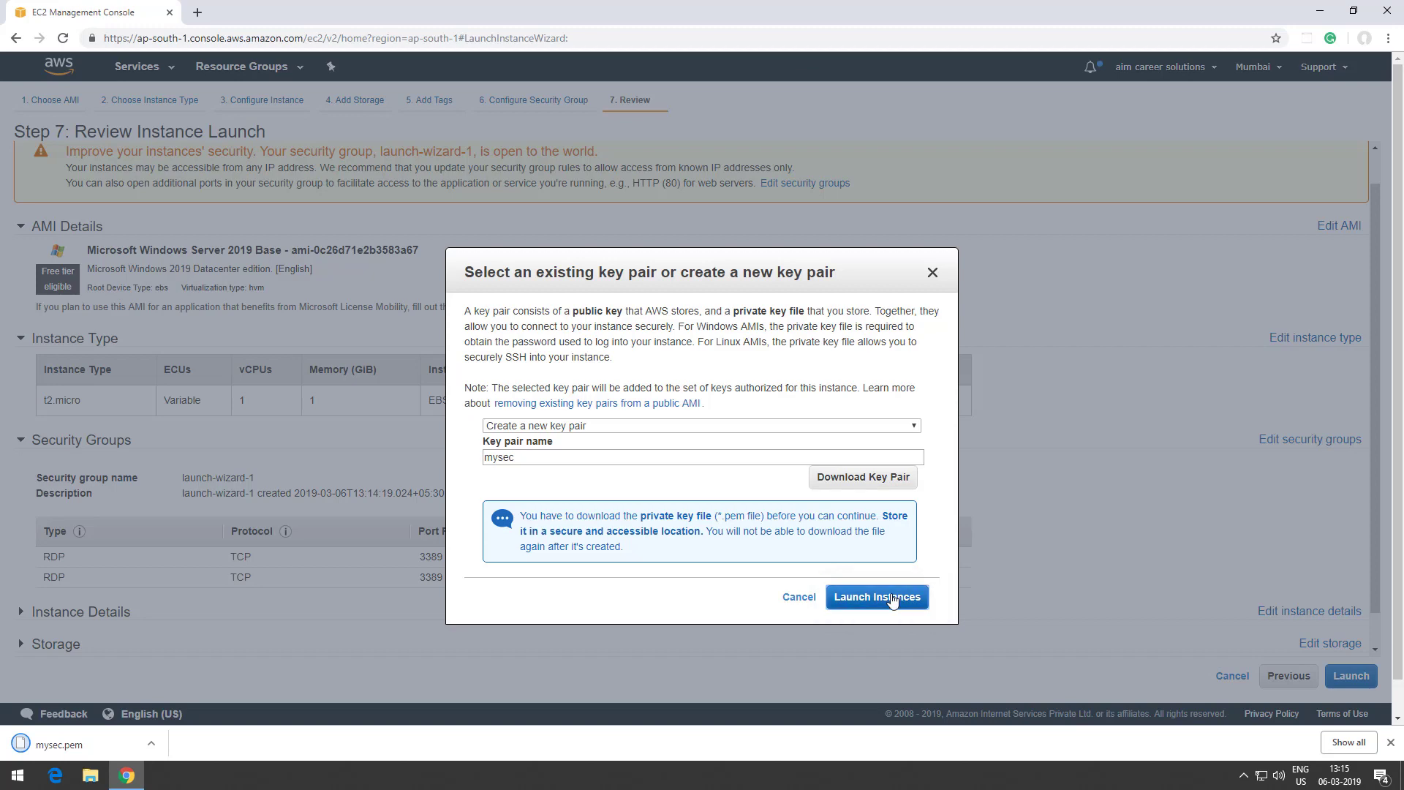
Confirm the instance launch and open the newly launched instance in the instances list.
left_click(893, 600)
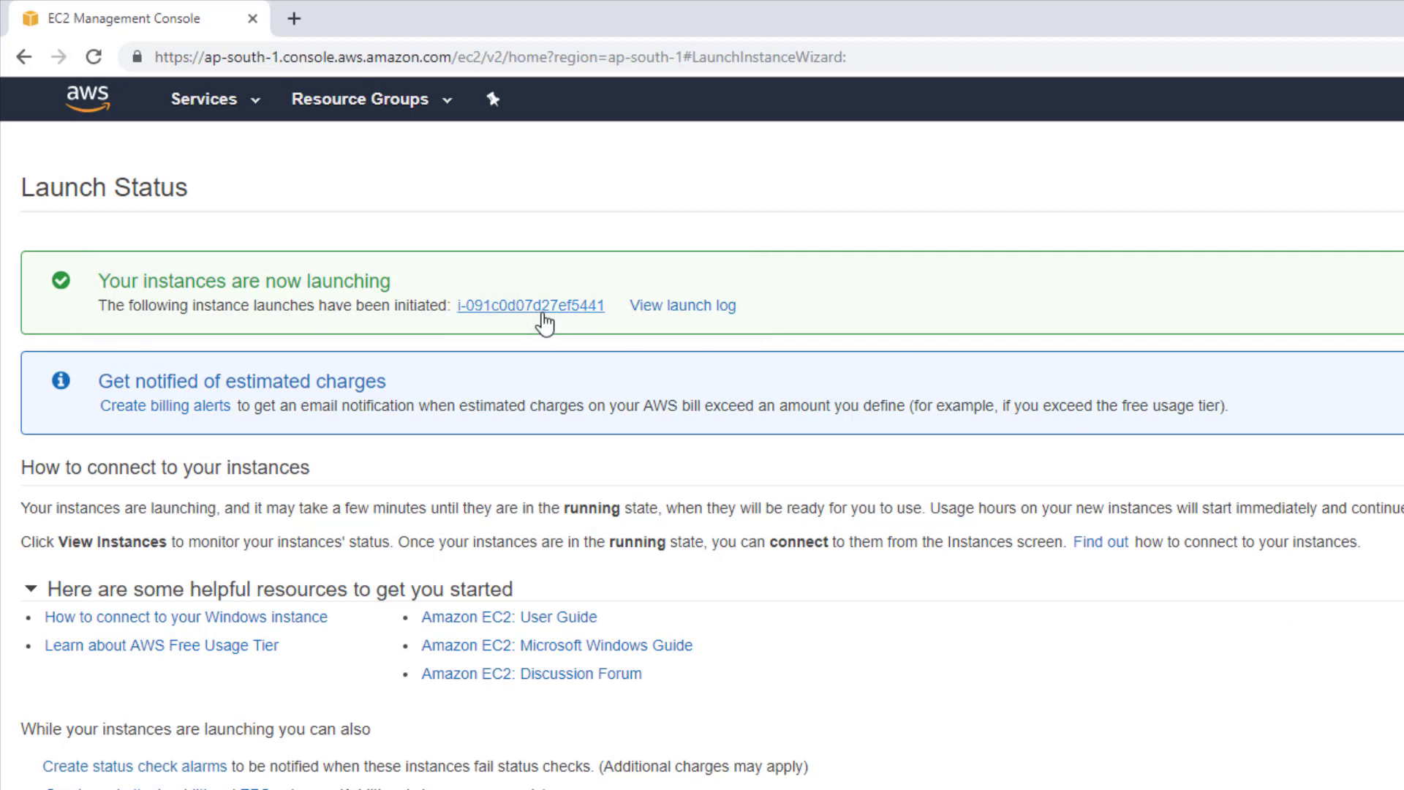
left_click(541, 306)
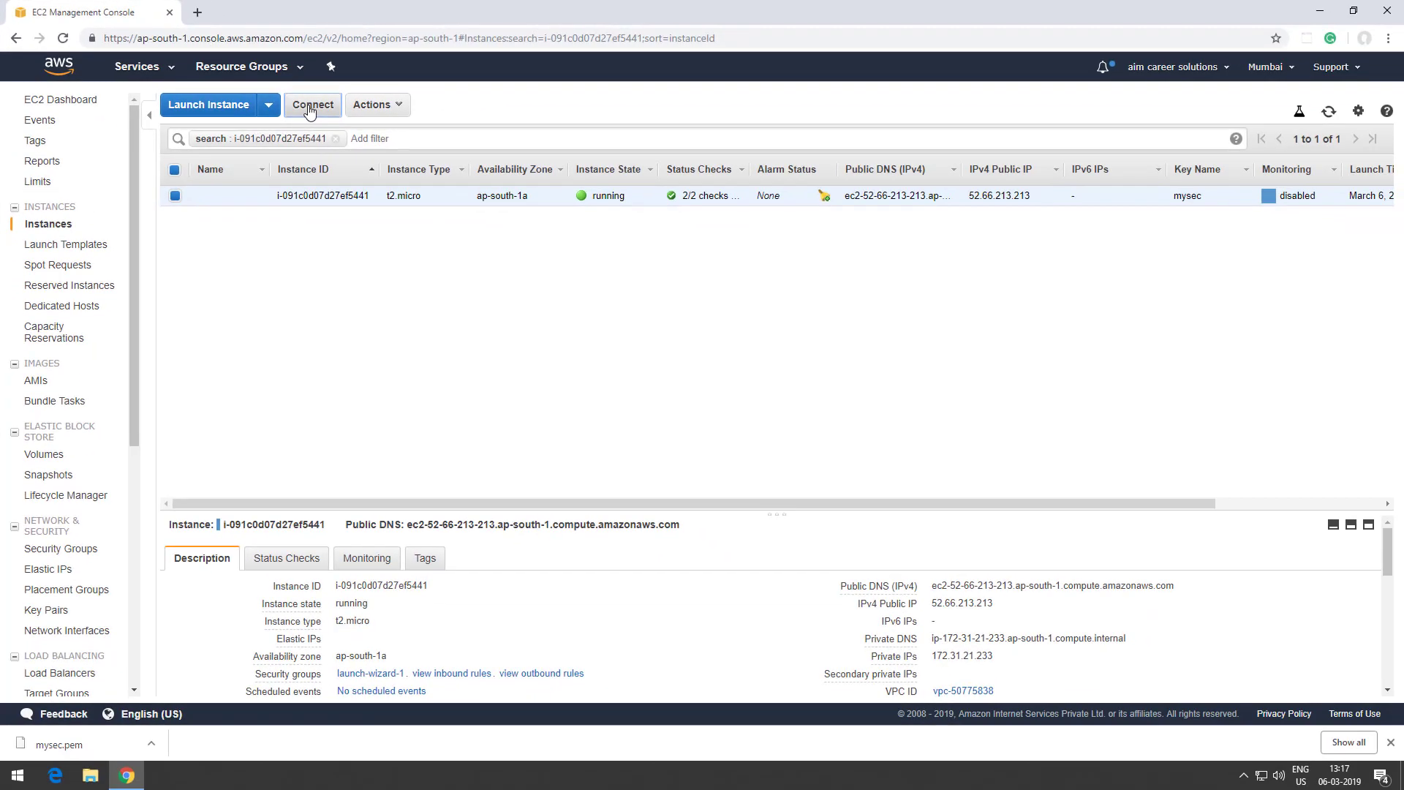
Open the connection details of the running t2.micro instance and save its Remote Desktop file in the Downloads folder.
left_click(310, 107)
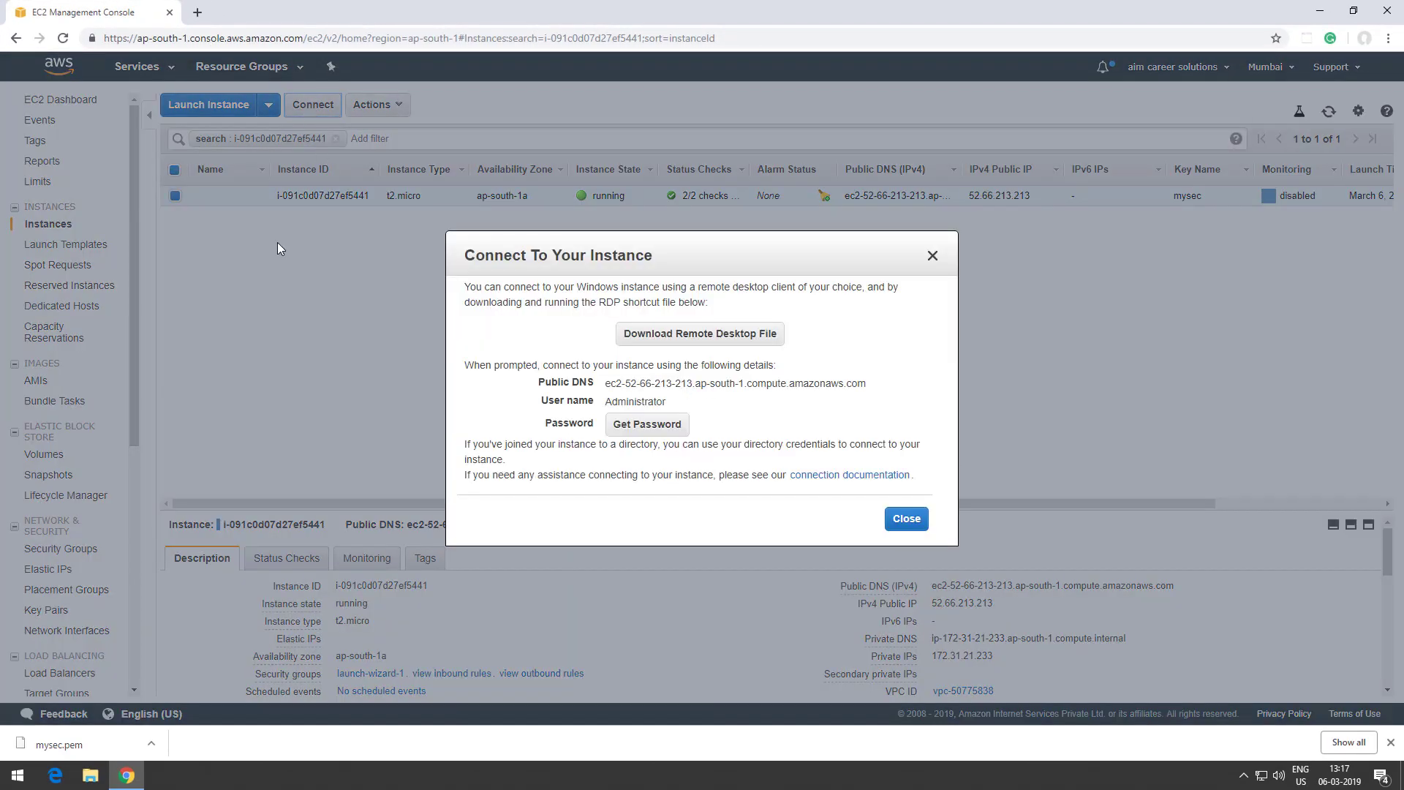
left_click(681, 338)
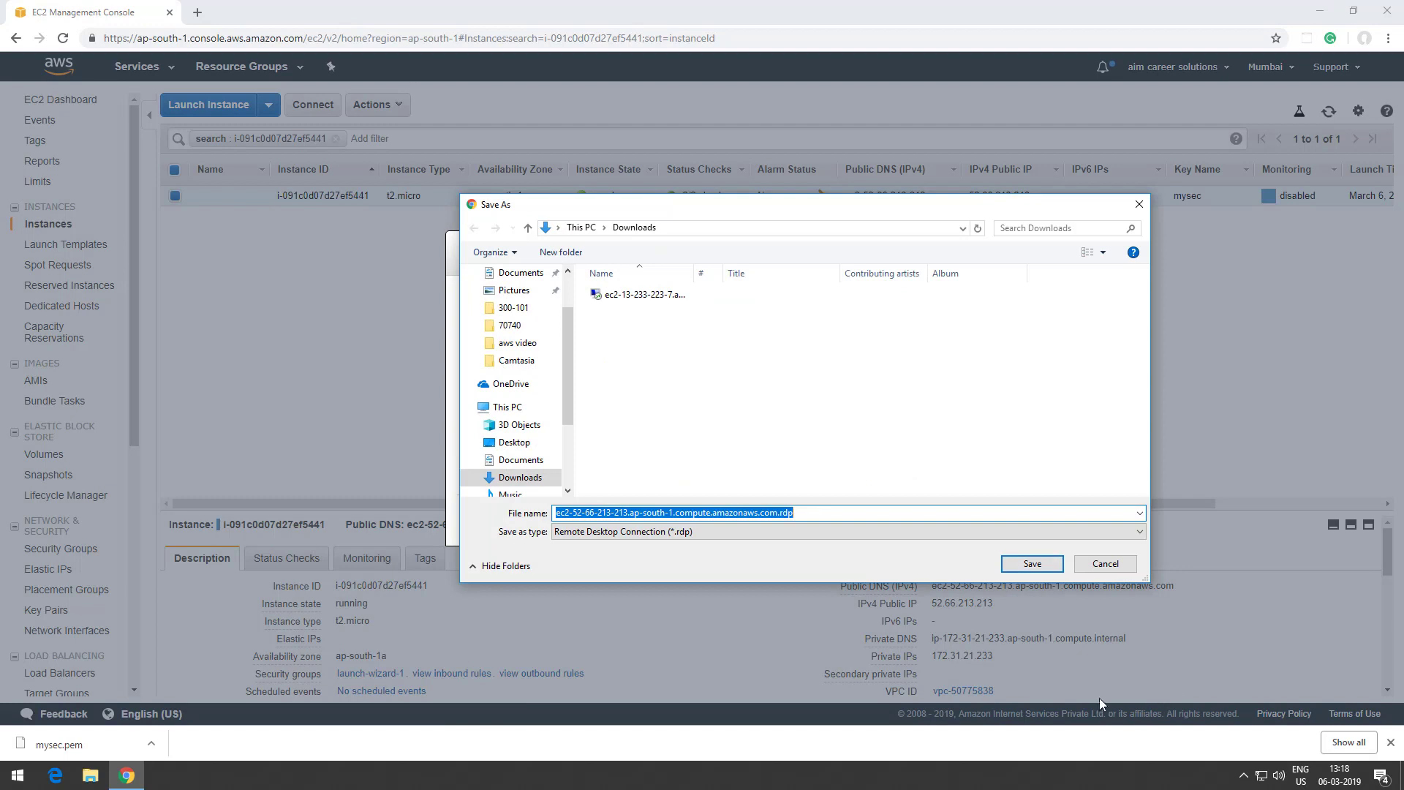
left_click(1030, 564)
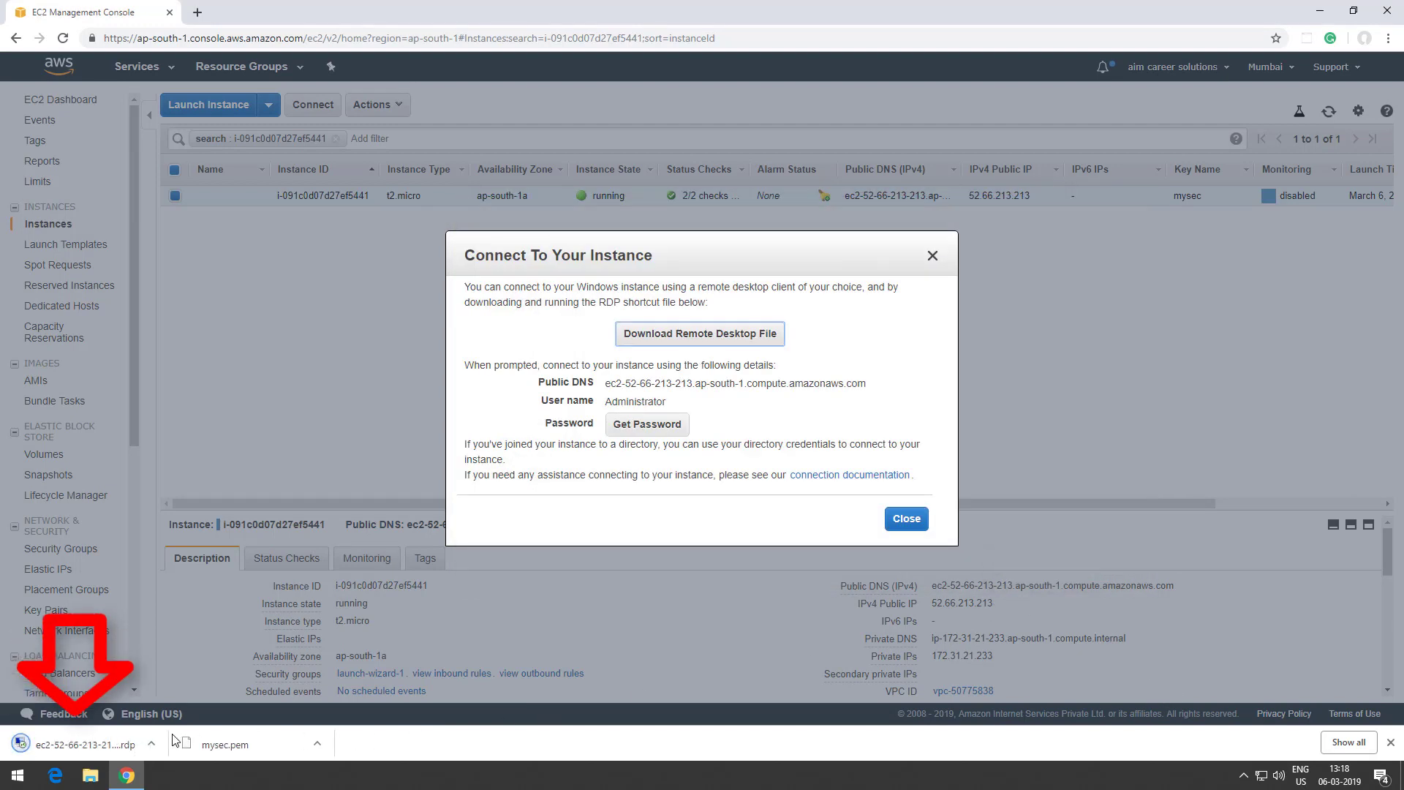
left_click(77, 744)
Decrypt the instance's Administrator password using the mysec.pem key file from the Downloads folder, and copy the password.
left_click(655, 431)
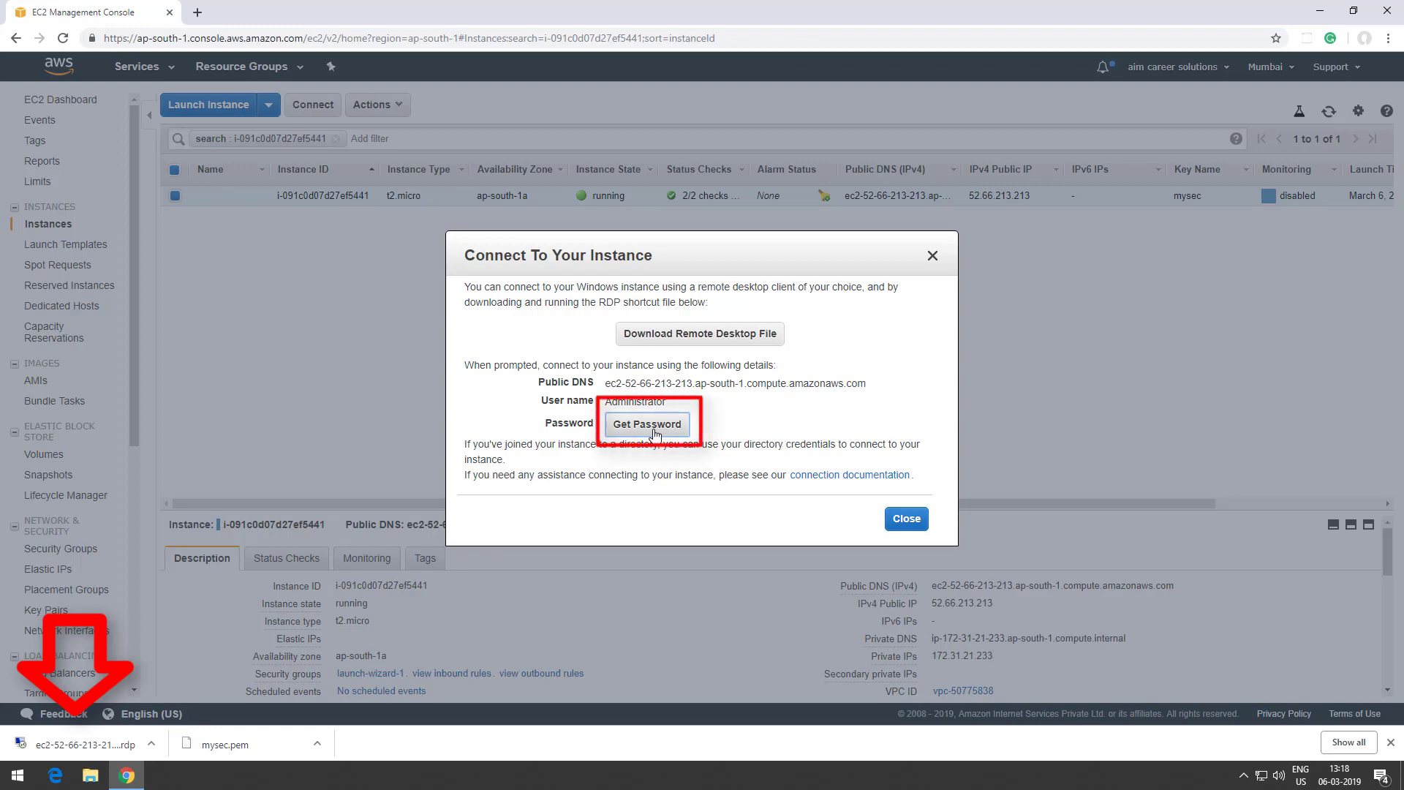
left_click(648, 426)
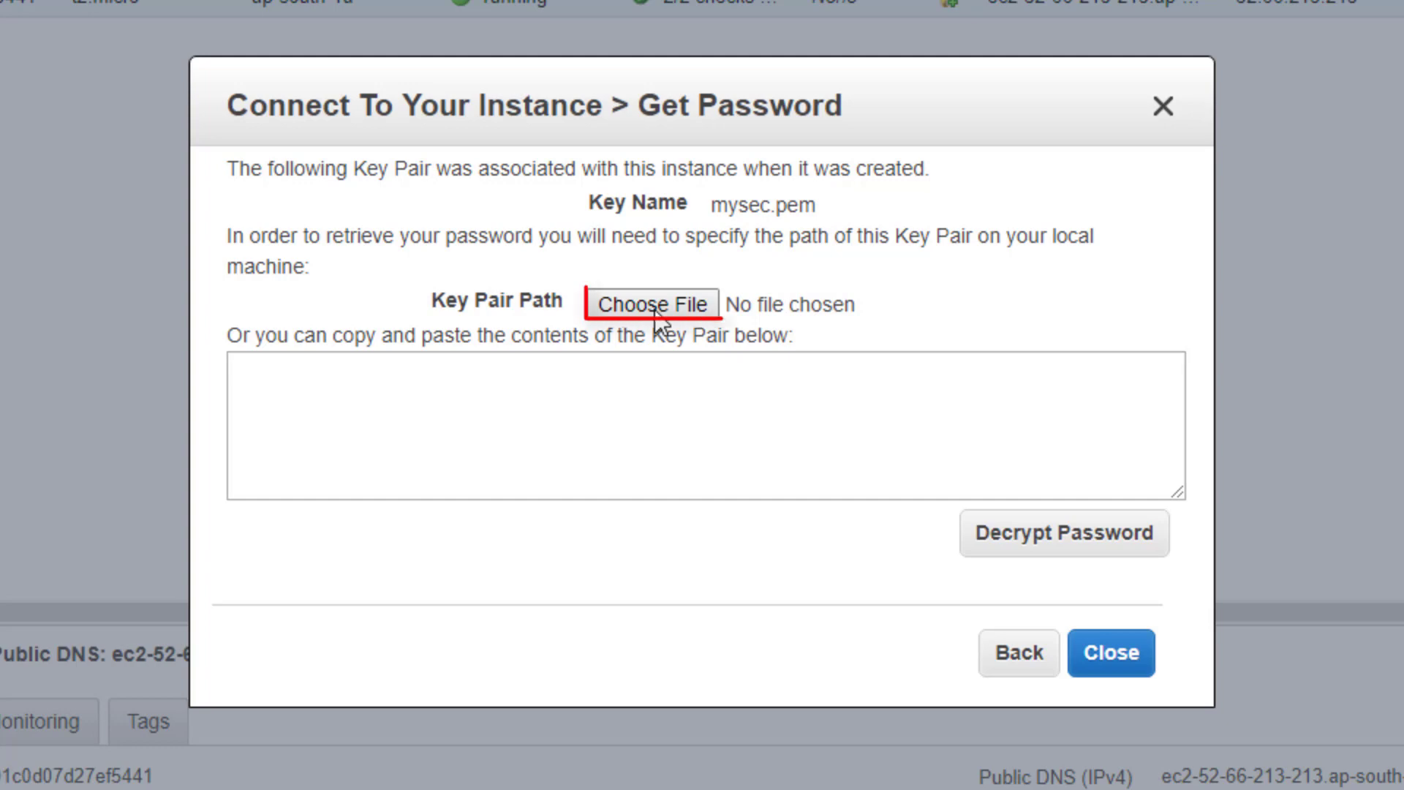
left_click(653, 305)
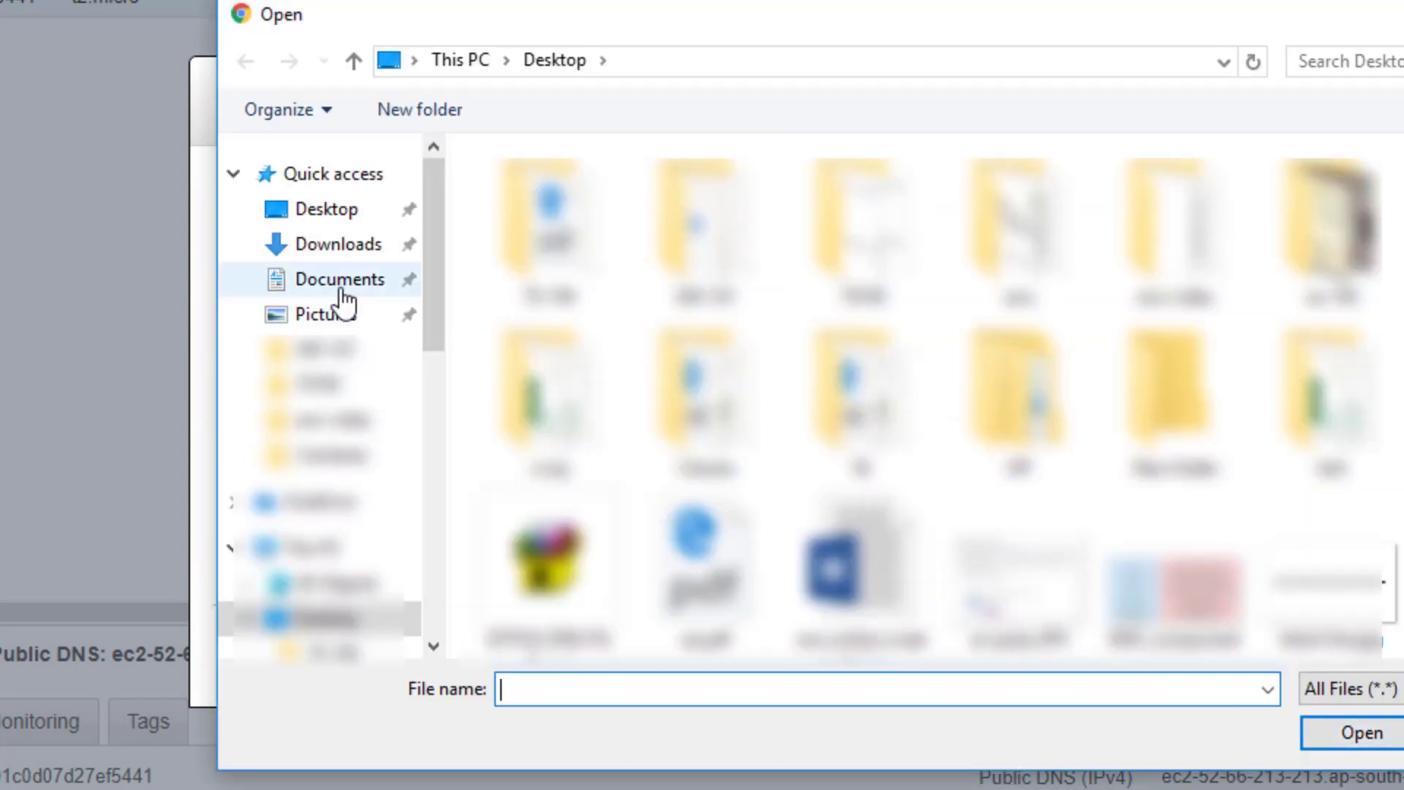
left_click(344, 244)
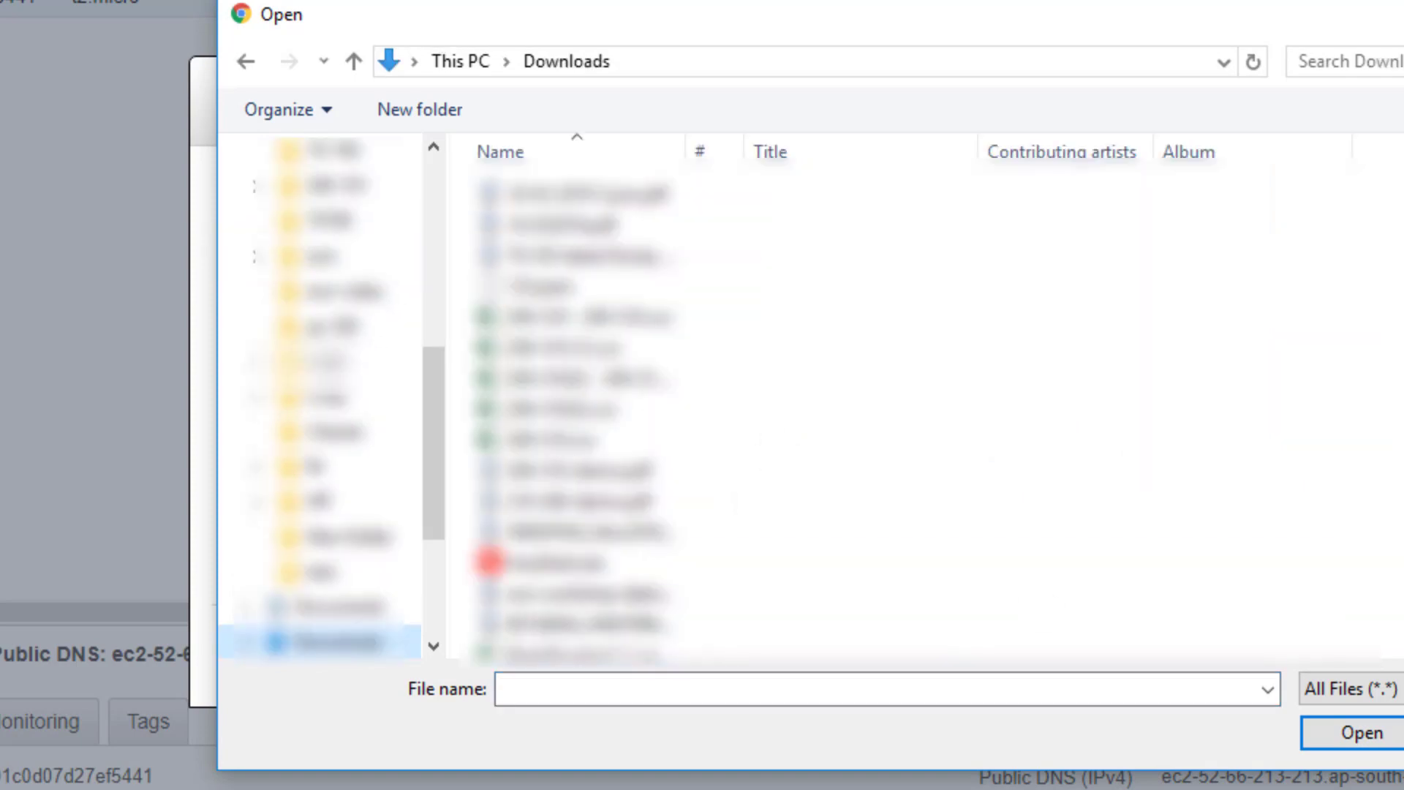
left_click(719, 690)
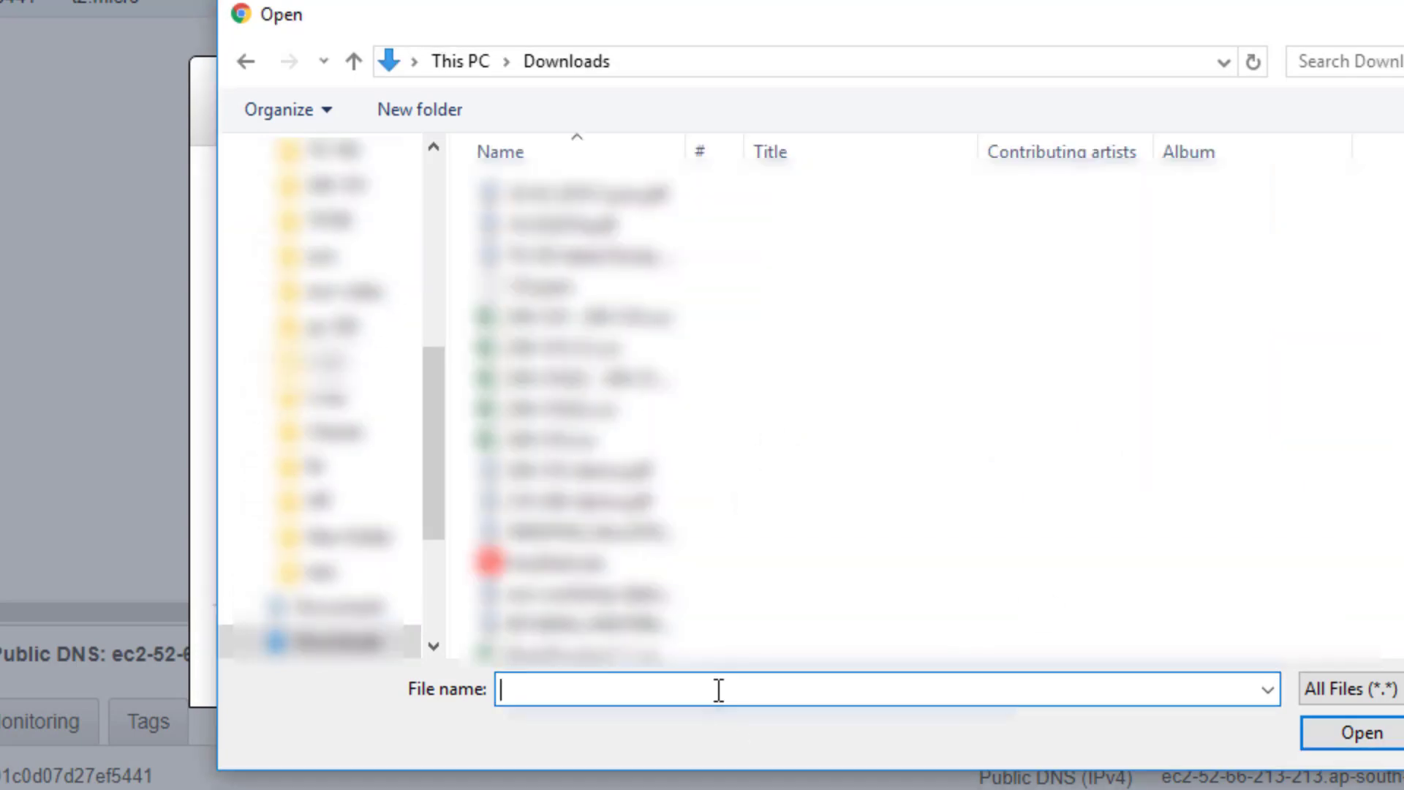
type("my")
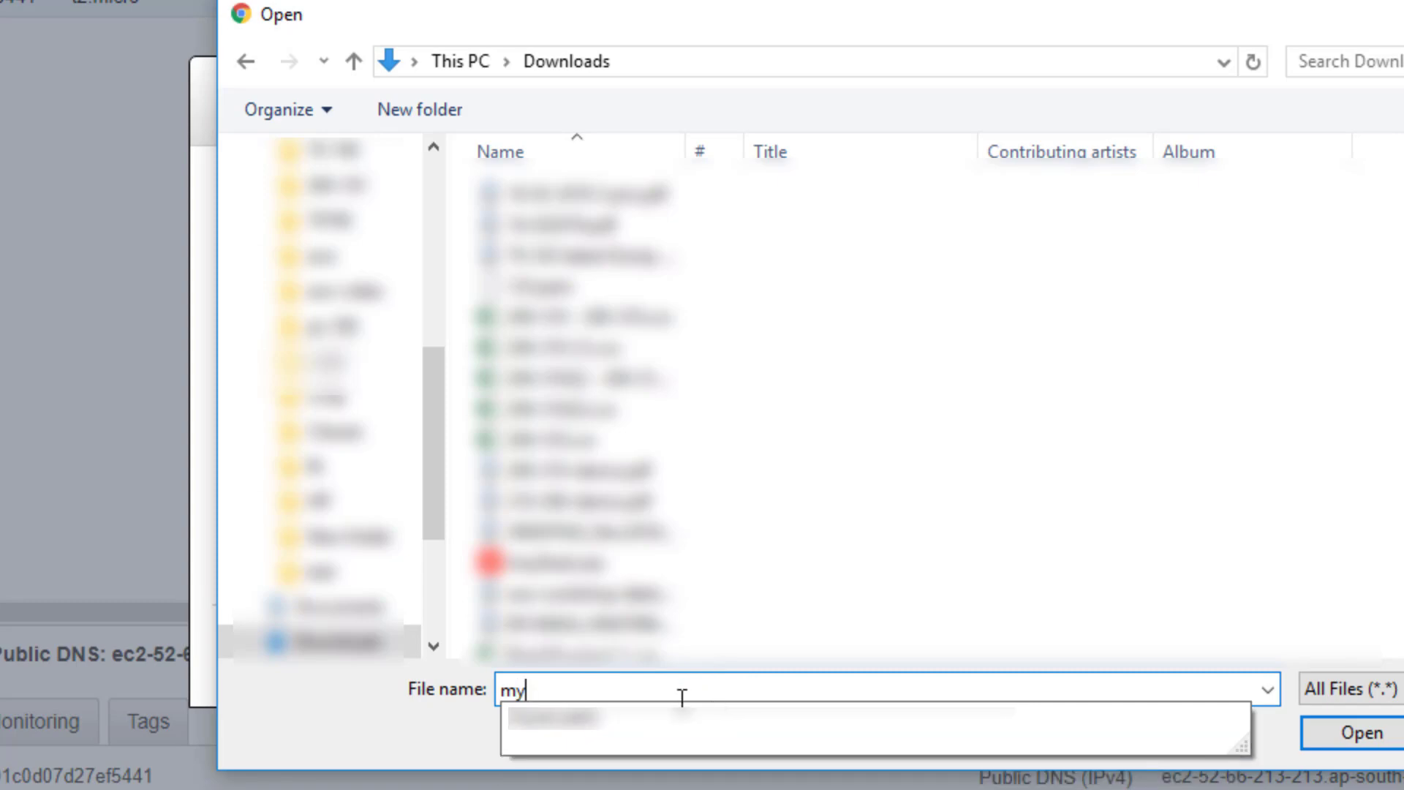
left_click(611, 717)
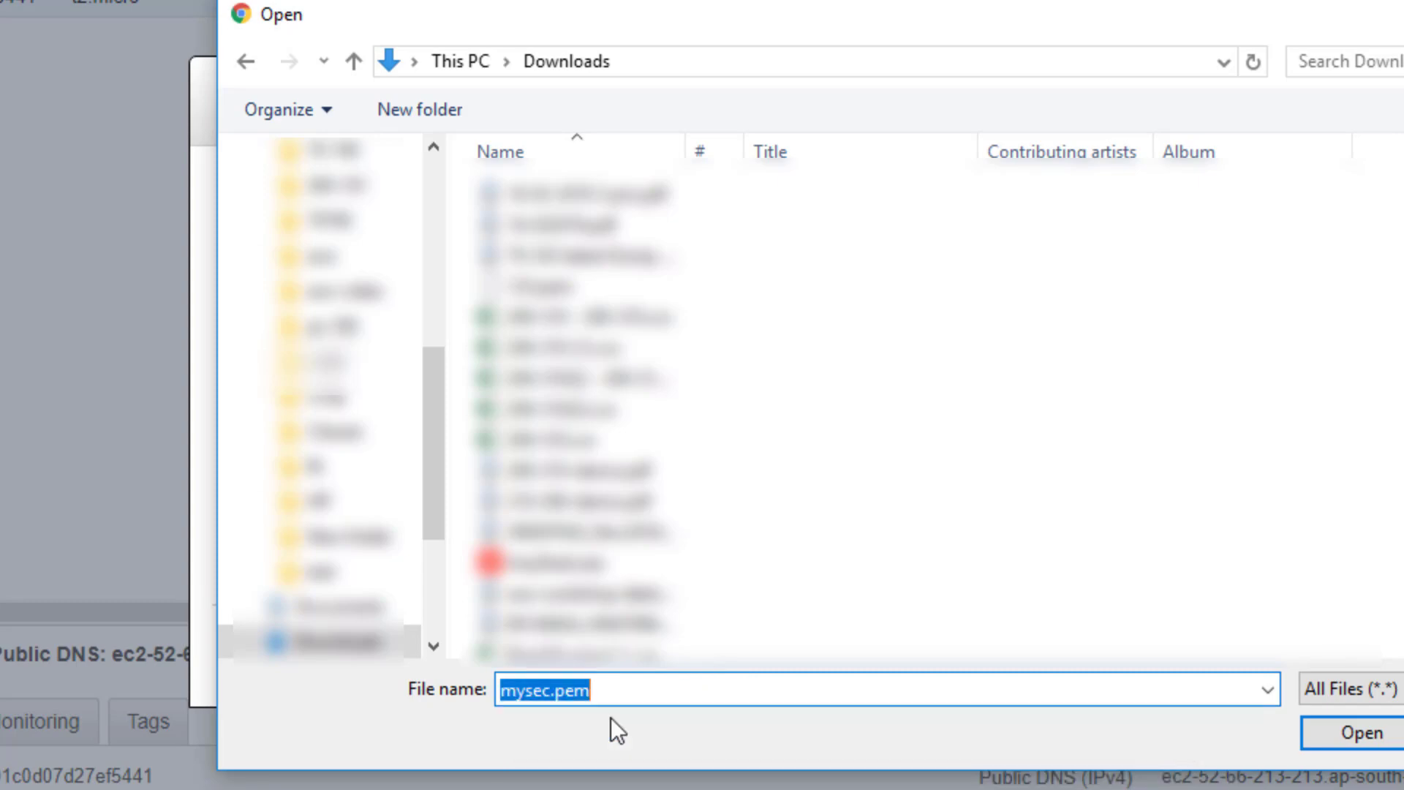
left_click(1363, 734)
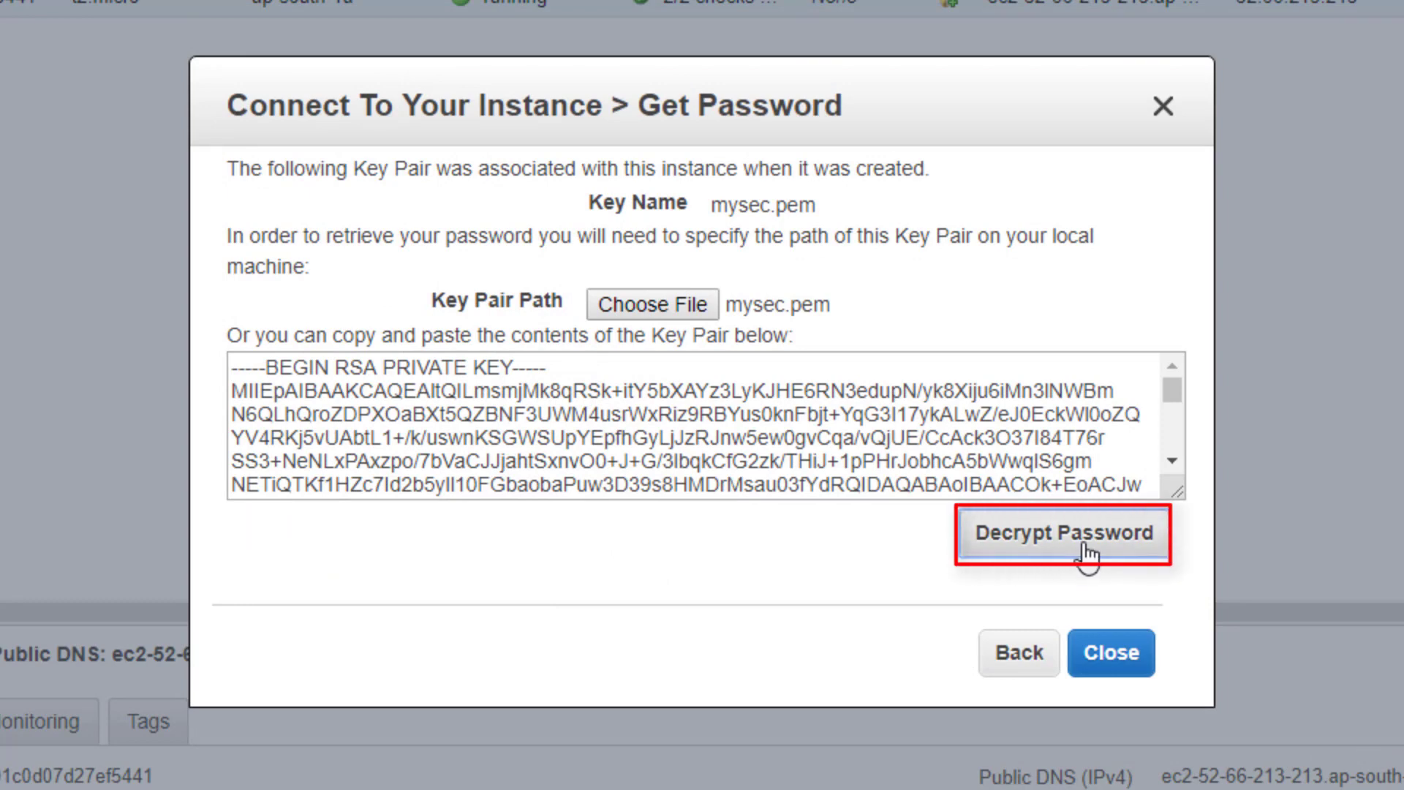
left_click(1087, 554)
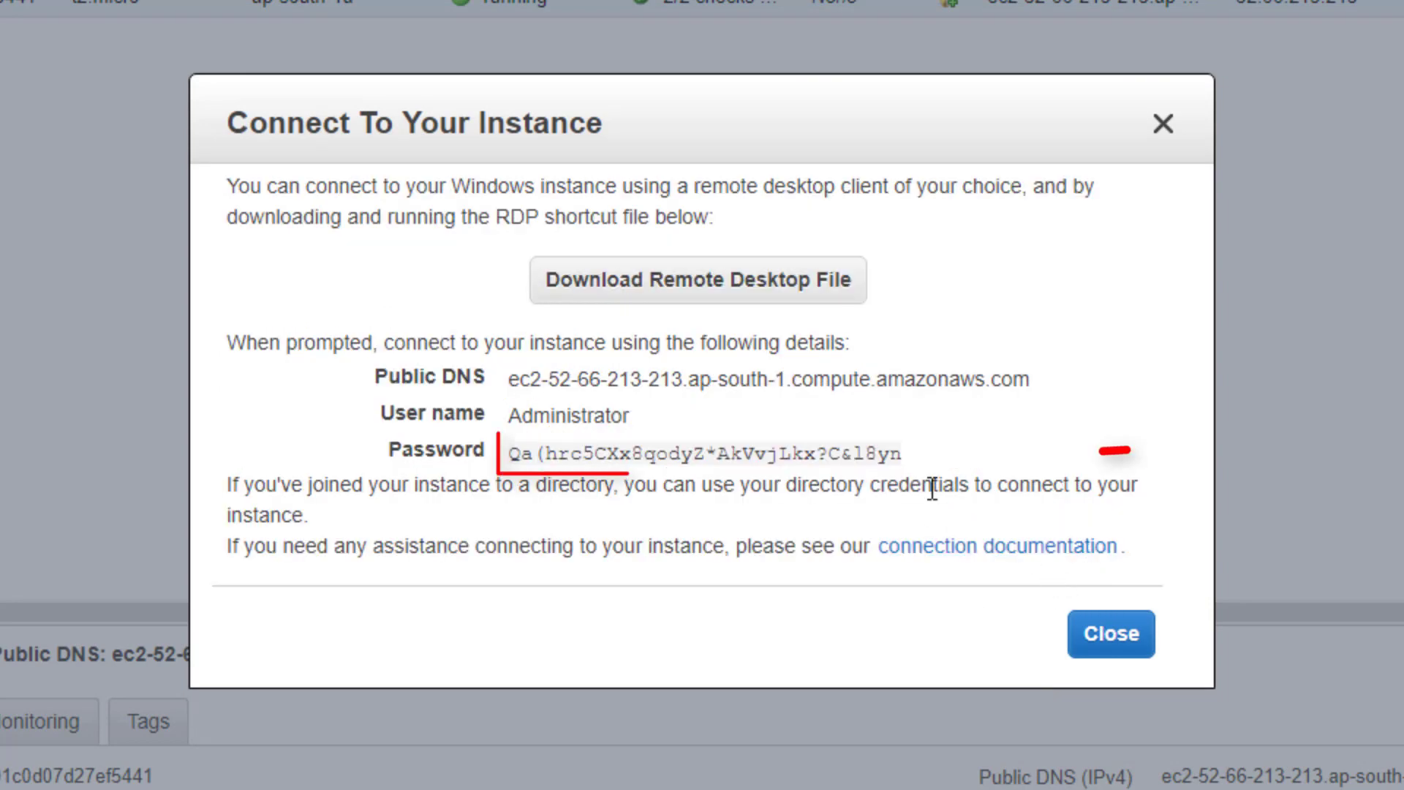
left_click(917, 454)
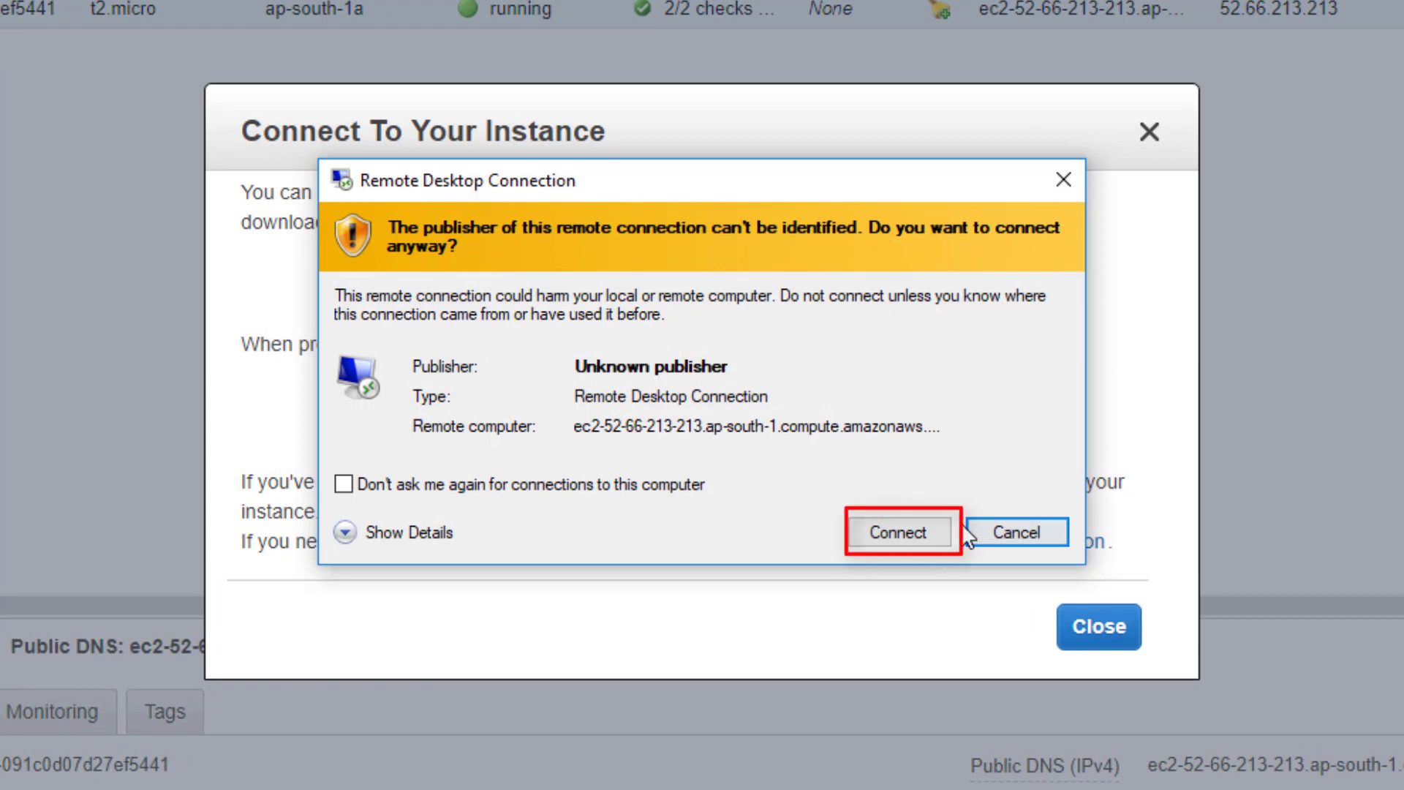
Connect to the instance through Remote Desktop despite the unknown publisher, pasting the Administrator account's password as the credential.
left_click(919, 528)
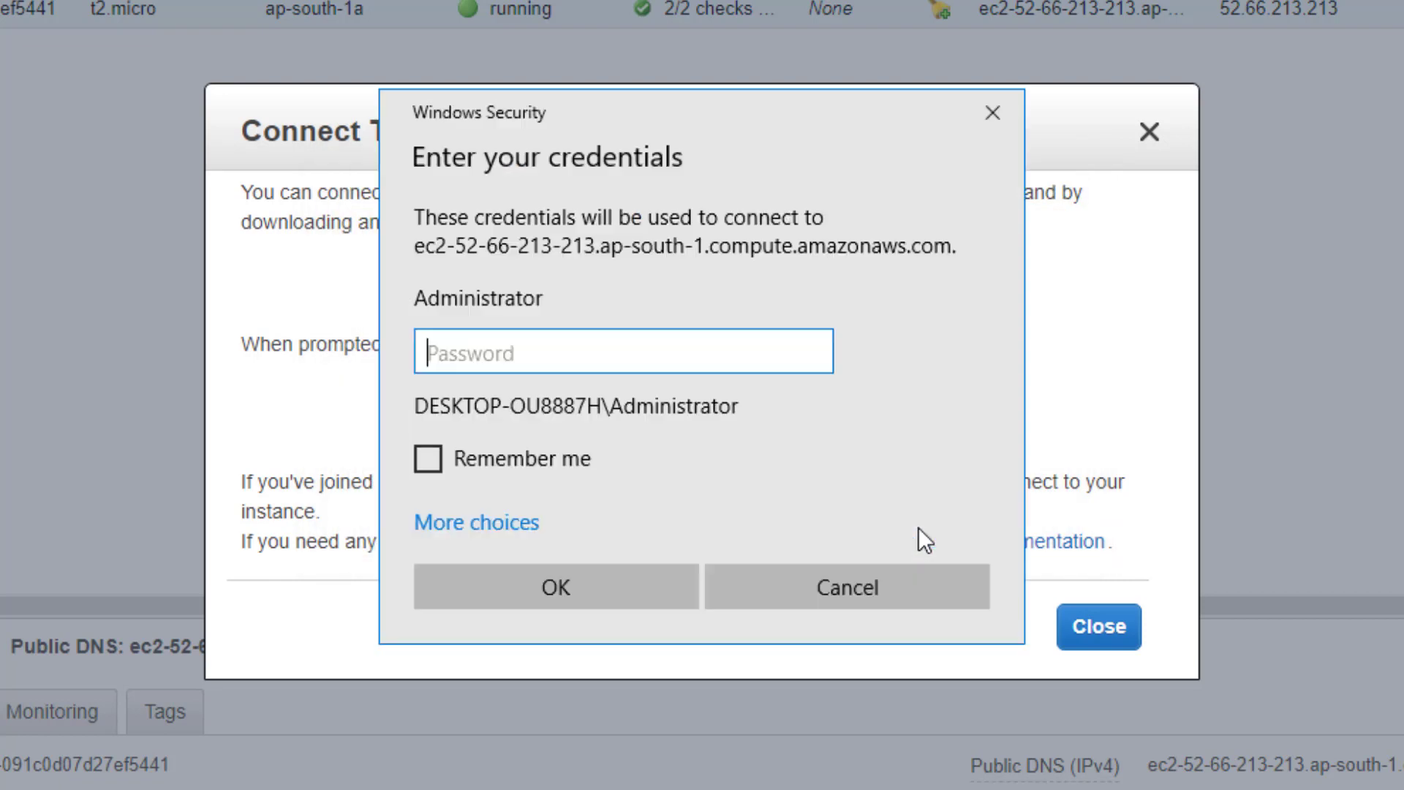
right_click(557, 364)
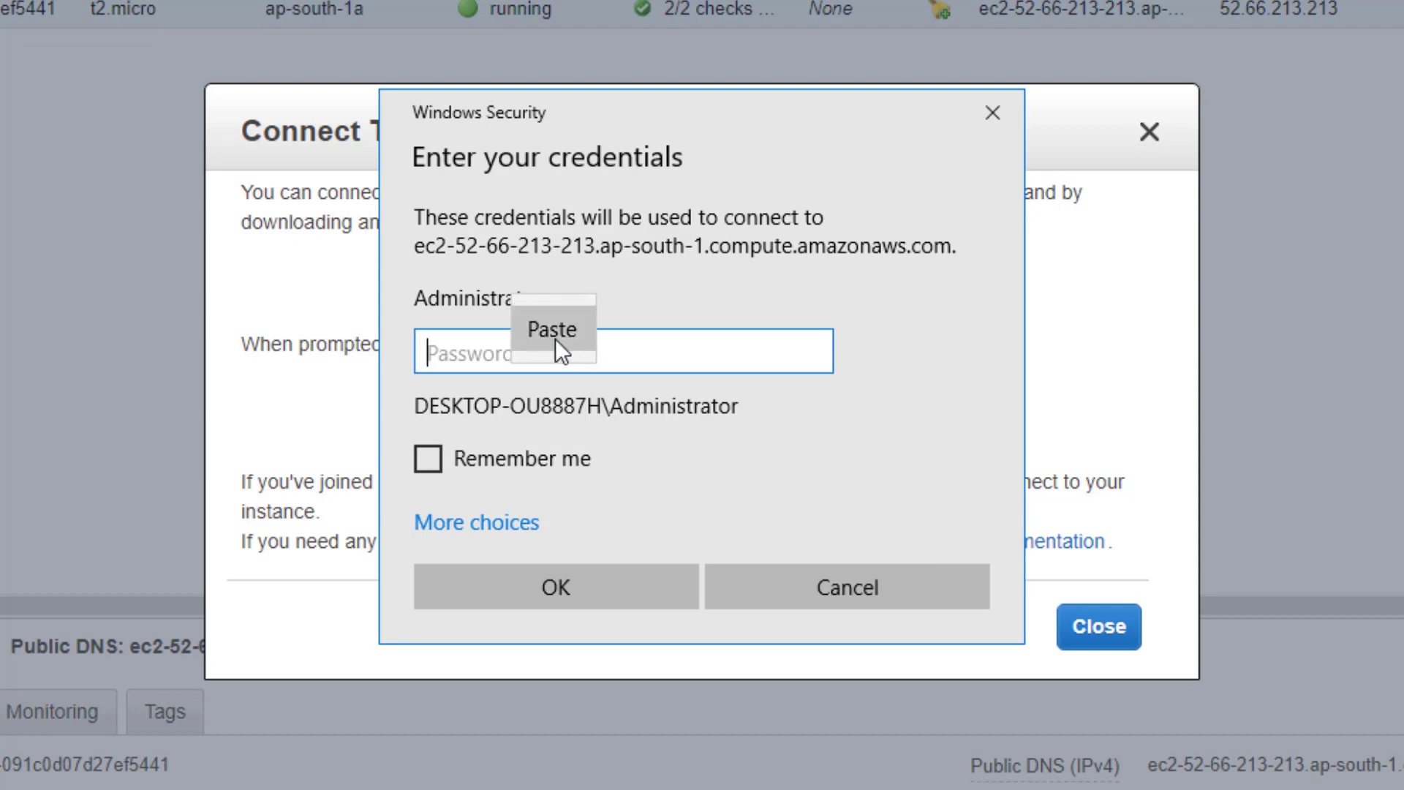
left_click(555, 335)
left_click(570, 585)
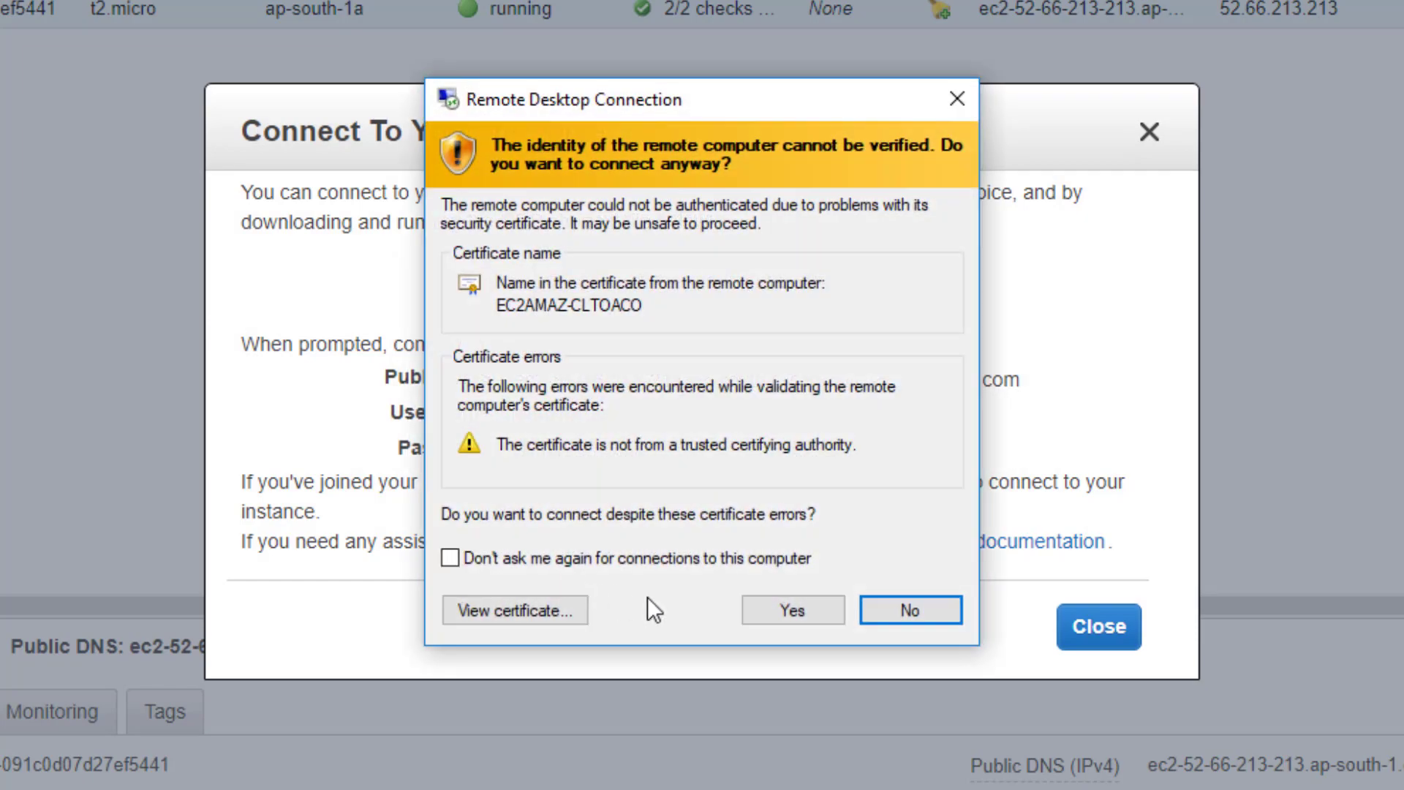
Accept the remote computer's untrusted certificate and allow the server to be discoverable on its network.
left_click(797, 608)
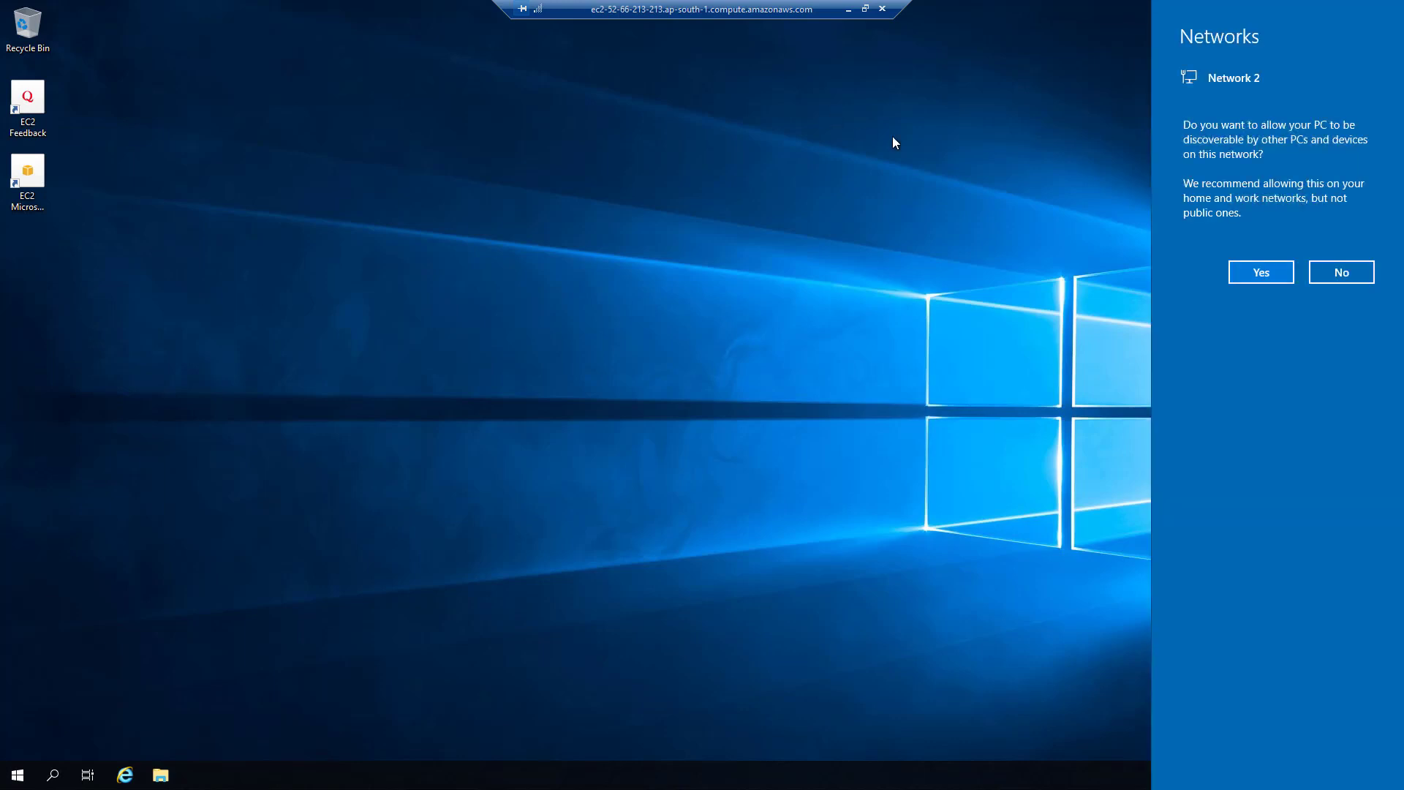
left_click(1259, 277)
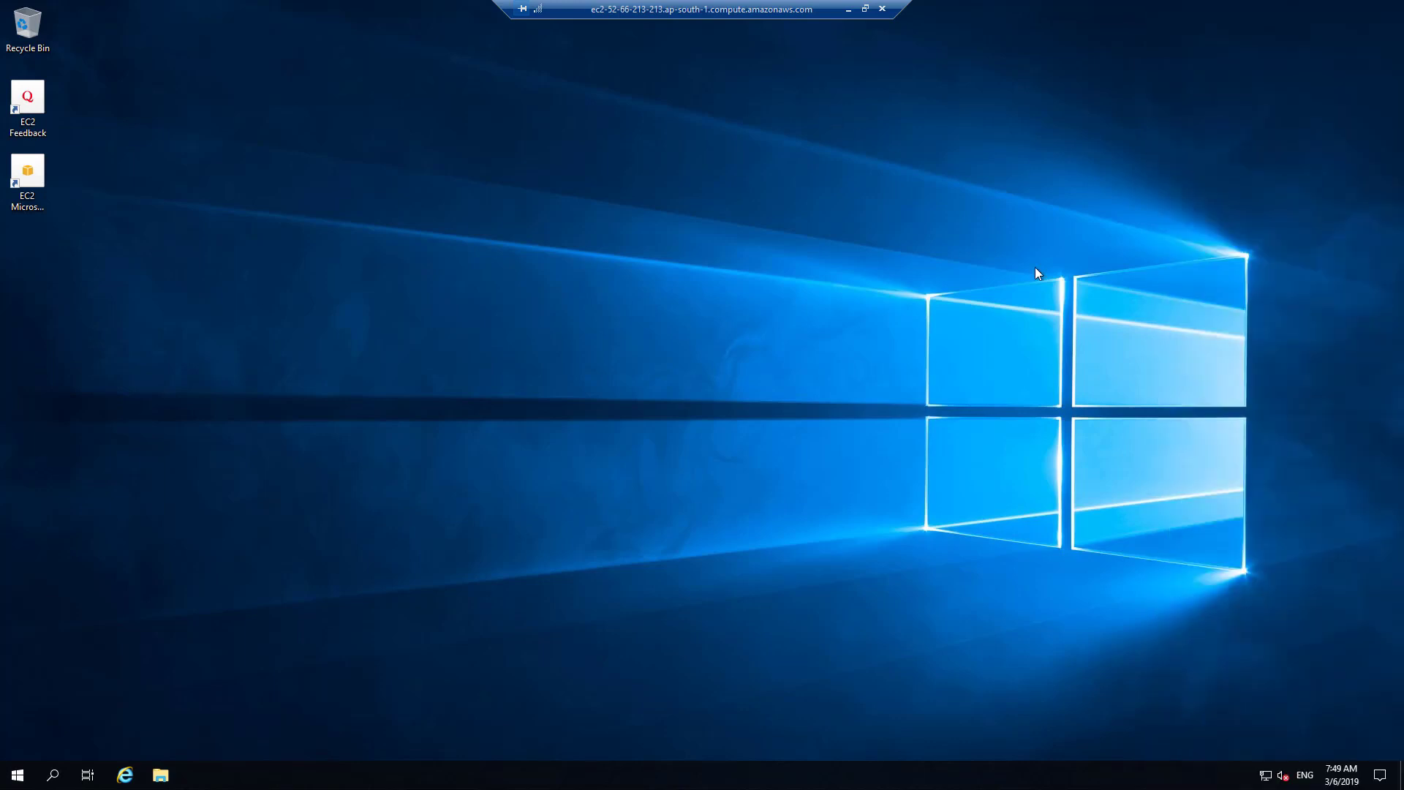